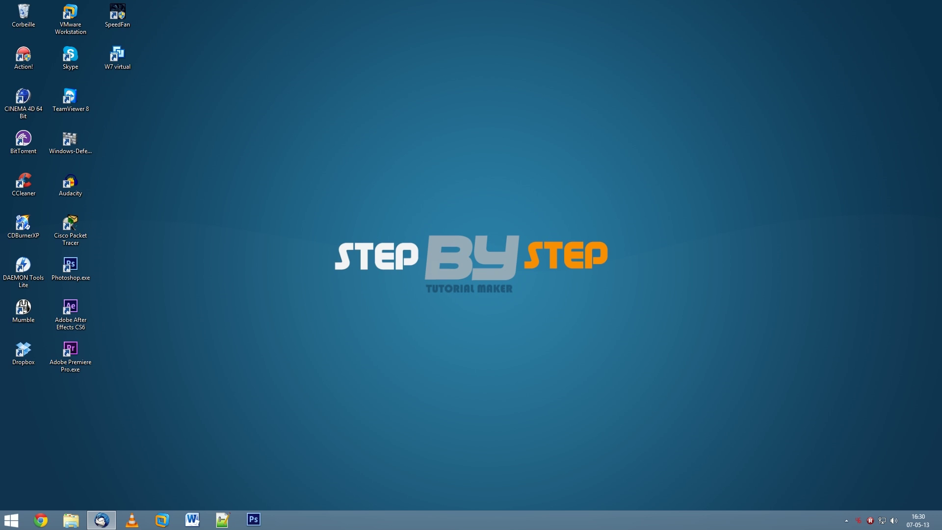
Bring the Thunderbird mail window to the front from the taskbar.
{"action": "left_click", "coordinate": [101, 520]}
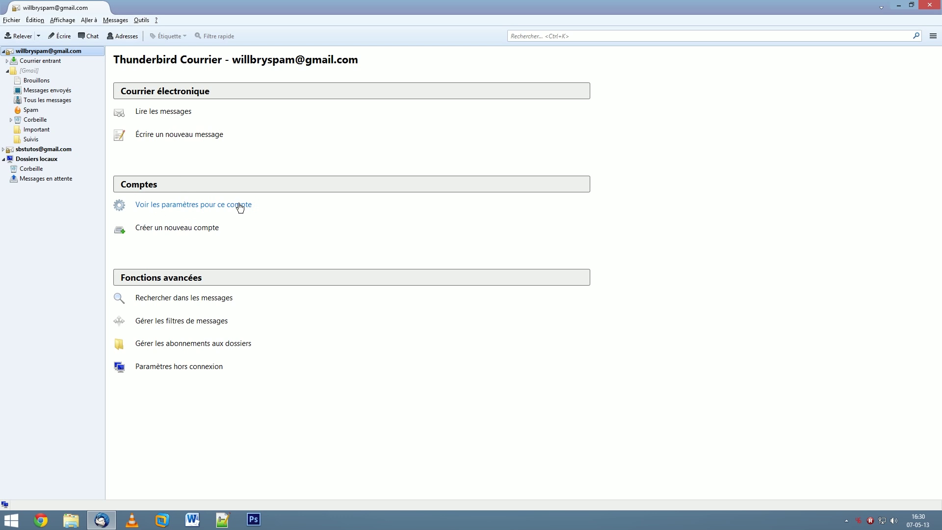
Set the first Gmail account's signature text to 'TUTOS THUNDER' plus a phone number.
{"action": "left_click", "coordinate": [180, 207]}
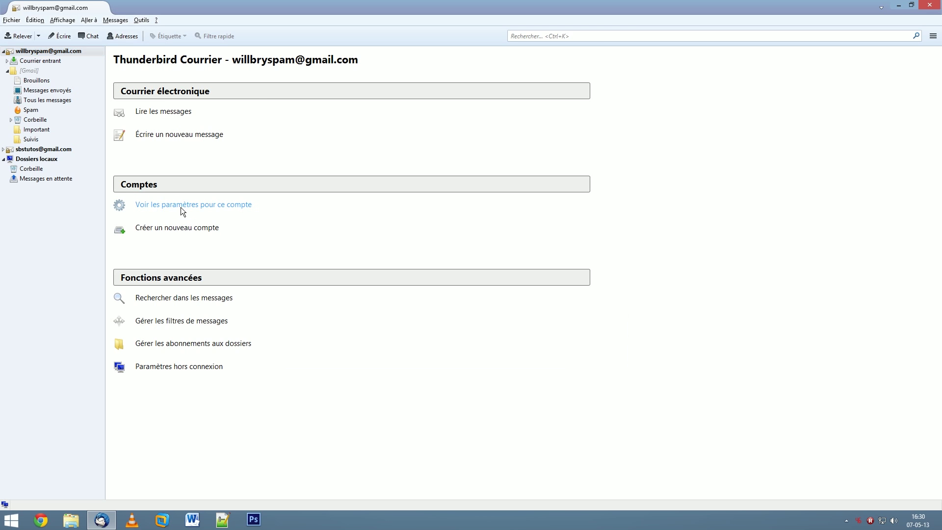
{"action": "left_click", "coordinate": [613, 370]}
{"action": "left_click", "coordinate": [143, 21]}
{"action": "left_click", "coordinate": [173, 205]}
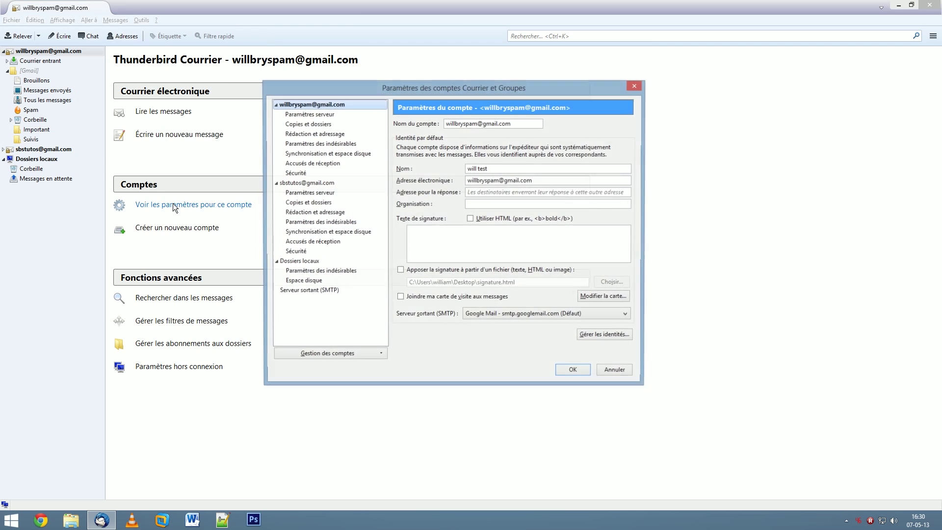
{"action": "left_click", "coordinate": [276, 183]}
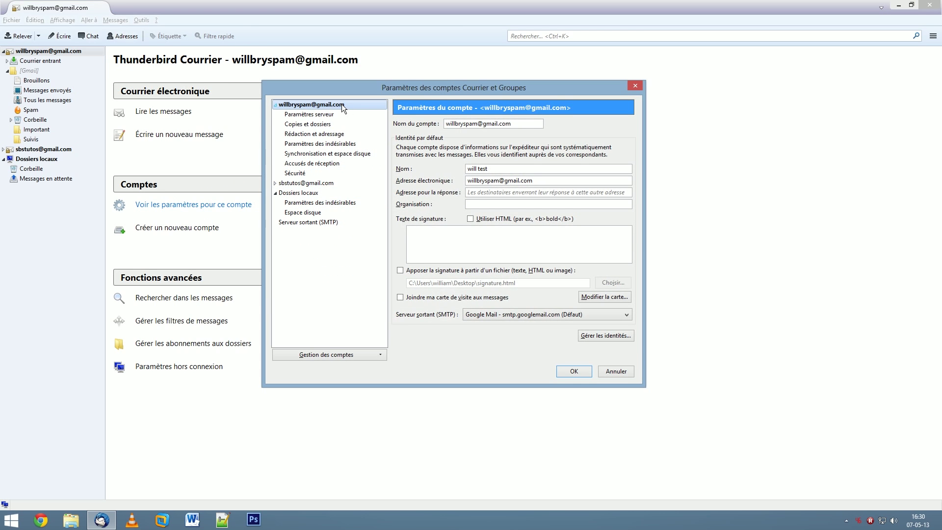
{"action": "left_click", "coordinate": [509, 235]}
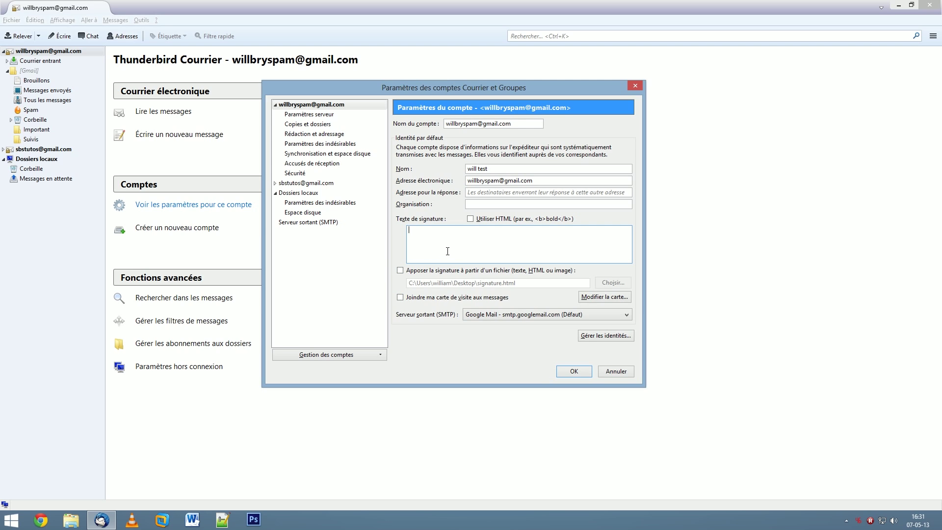
{"action": "type", "text": "TUTOS "}
{"action": "type", "text": "THUNDER "}
{"action": "type", "text": "04556874"}
{"action": "left_click", "coordinate": [585, 369]}
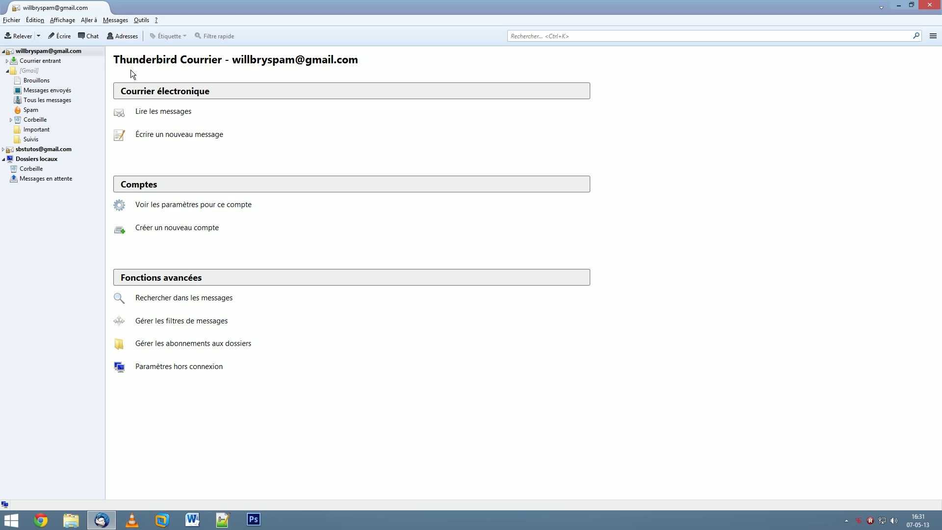
Check that a new message includes the TUTOS THUNDER signature, then discard the draft.
{"action": "left_click", "coordinate": [61, 40]}
{"action": "type", "text": "Sal"}
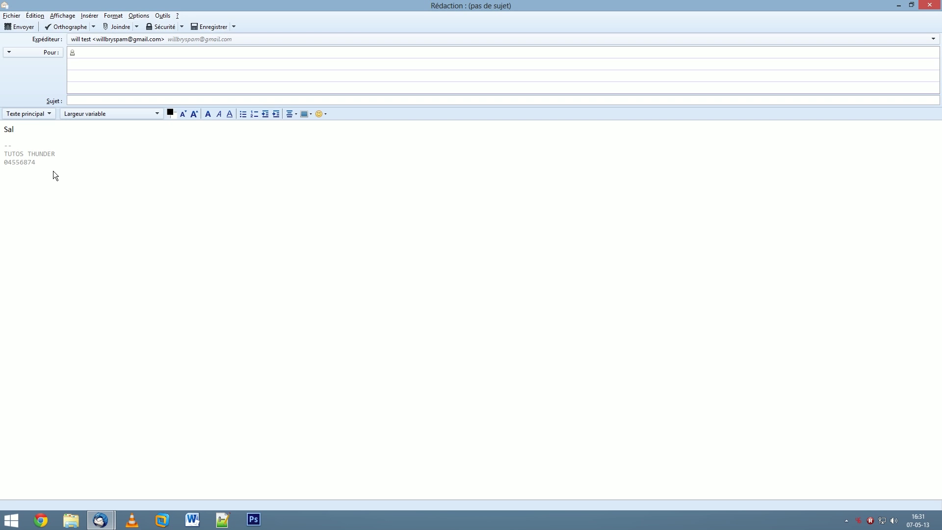
{"action": "left_click_drag", "start_coordinate": [53, 176], "coordinate": [2, 128]}
{"action": "left_click", "coordinate": [73, 181]}
{"action": "left_click", "coordinate": [932, 4]}
{"action": "left_click", "coordinate": [472, 269]}
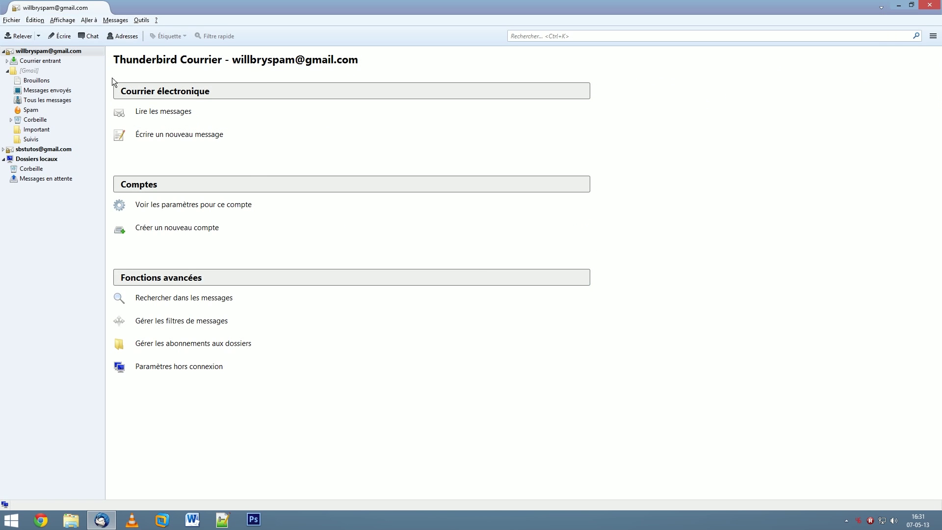
Delete all of the account's signature text and save the emptied signature settings.
{"action": "left_click", "coordinate": [143, 20]}
{"action": "left_click", "coordinate": [148, 20]}
{"action": "left_click", "coordinate": [176, 204]}
{"action": "left_click", "coordinate": [465, 246]}
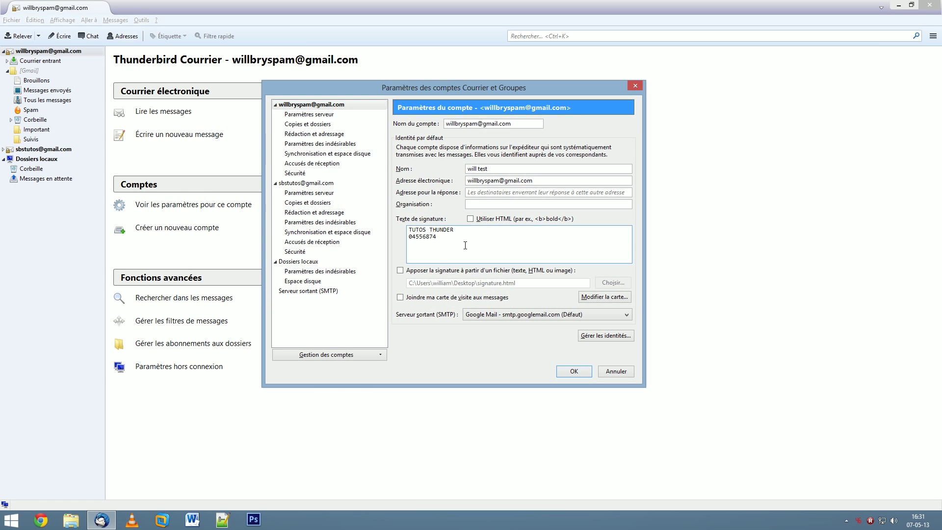
{"action": "left_click_drag", "start_coordinate": [465, 245], "coordinate": [383, 224]}
{"action": "left_click", "coordinate": [485, 246]}
{"action": "key", "text": "ctrl+a"}
{"action": "left_click", "coordinate": [486, 246]}
{"action": "key", "text": "ctrl+a"}
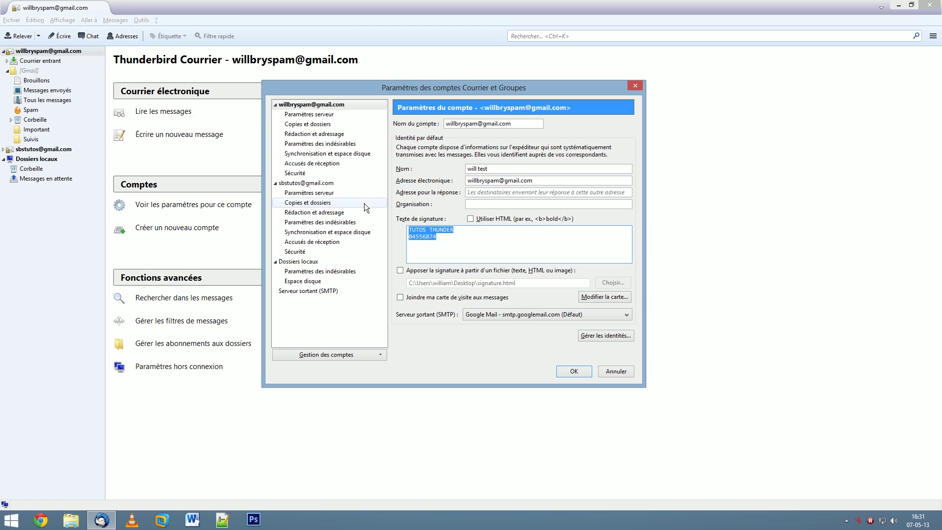
{"action": "key", "text": "Delete"}
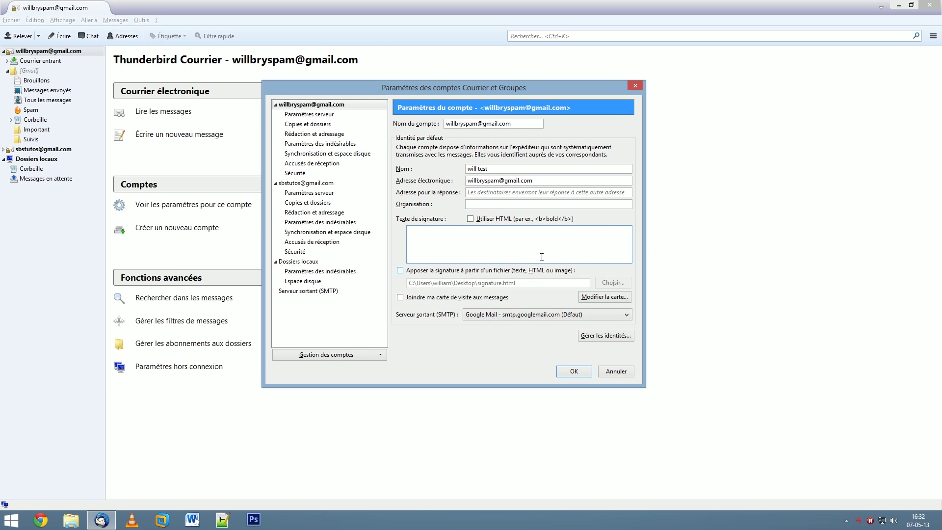
{"action": "left_click", "coordinate": [573, 373]}
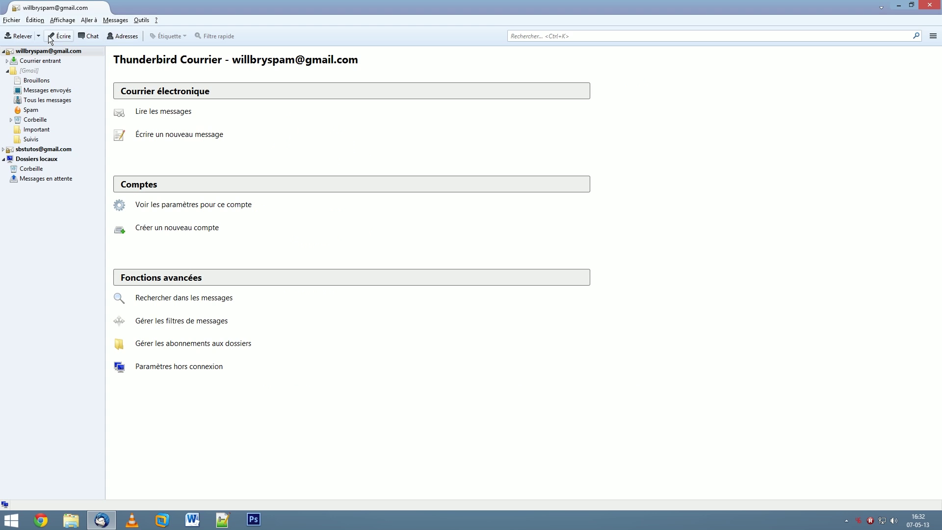
In a new message, insert youtubeprofile.png without alternate text and shrink it to a thumbnail.
{"action": "left_click", "coordinate": [56, 37]}
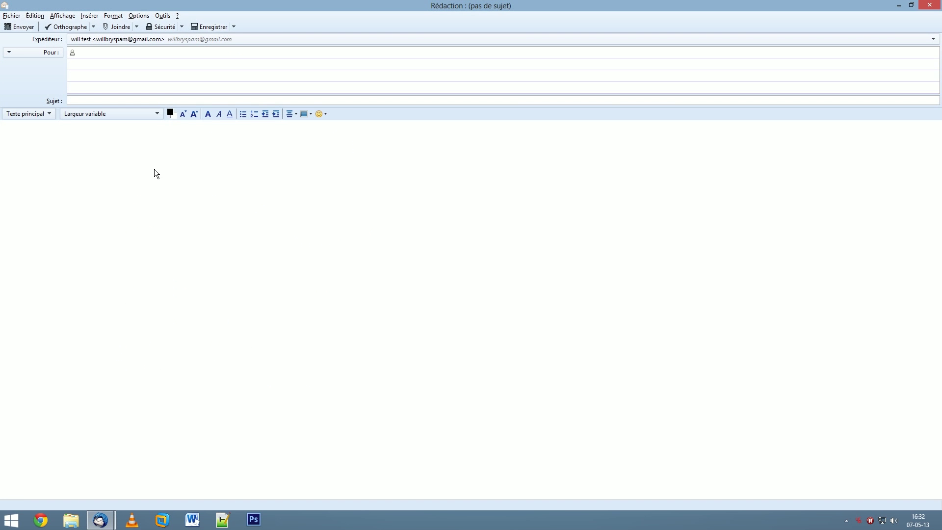
{"action": "key", "text": "Return"}
{"action": "left_click", "coordinate": [81, 18]}
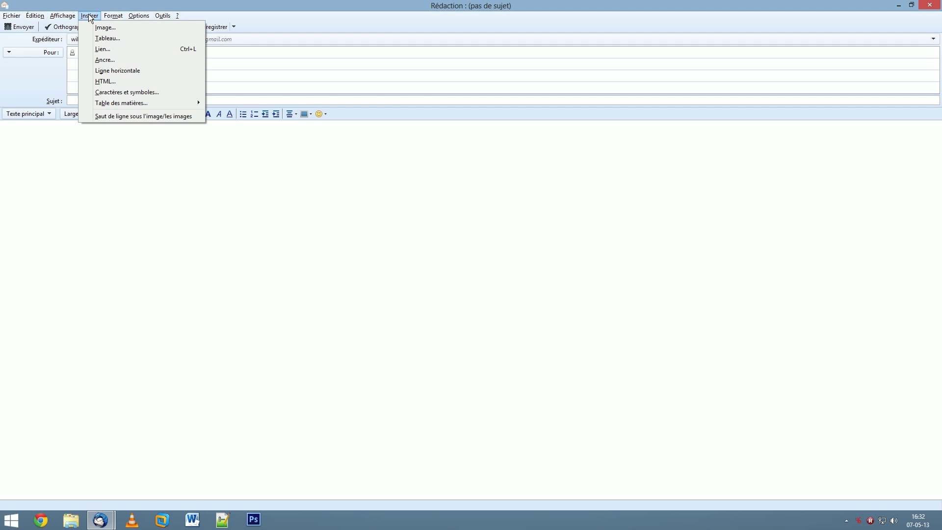
{"action": "left_click", "coordinate": [109, 28]}
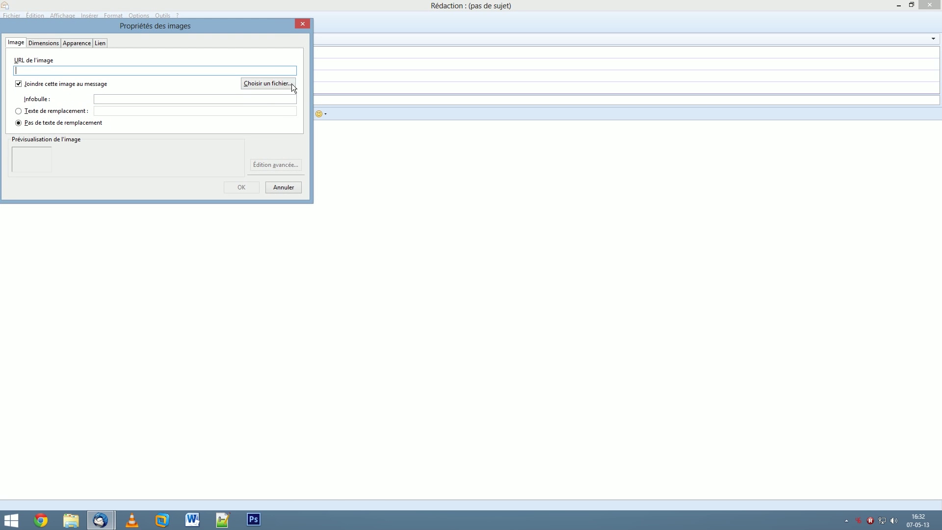
{"action": "left_click", "coordinate": [268, 85]}
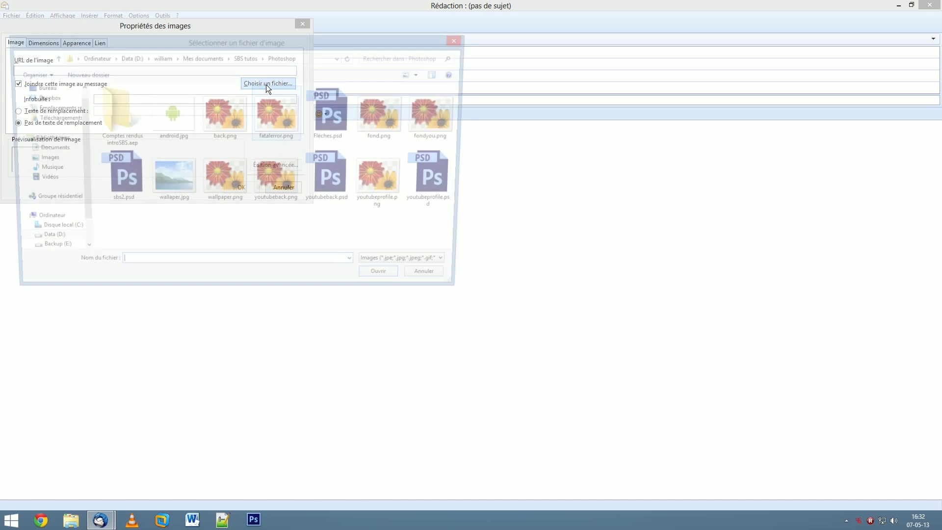
{"action": "double_click", "coordinate": [381, 173]}
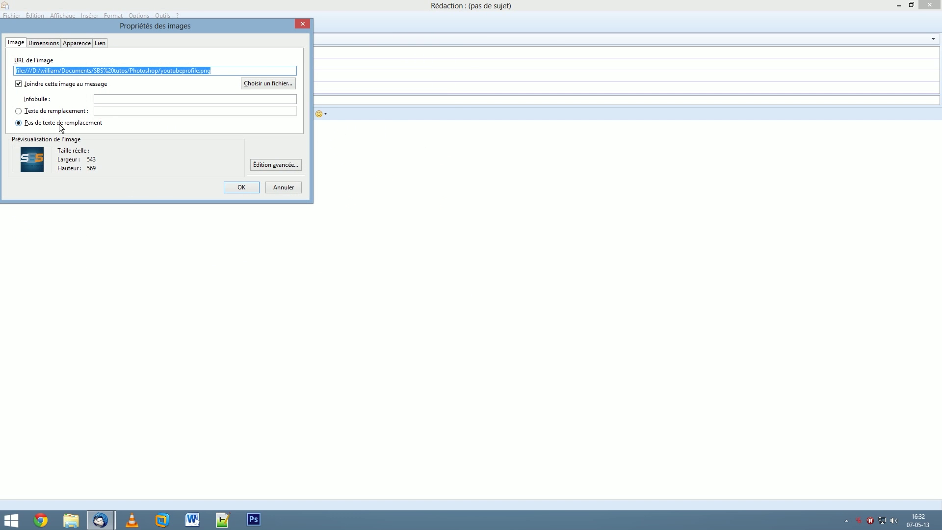
{"action": "left_click", "coordinate": [78, 123]}
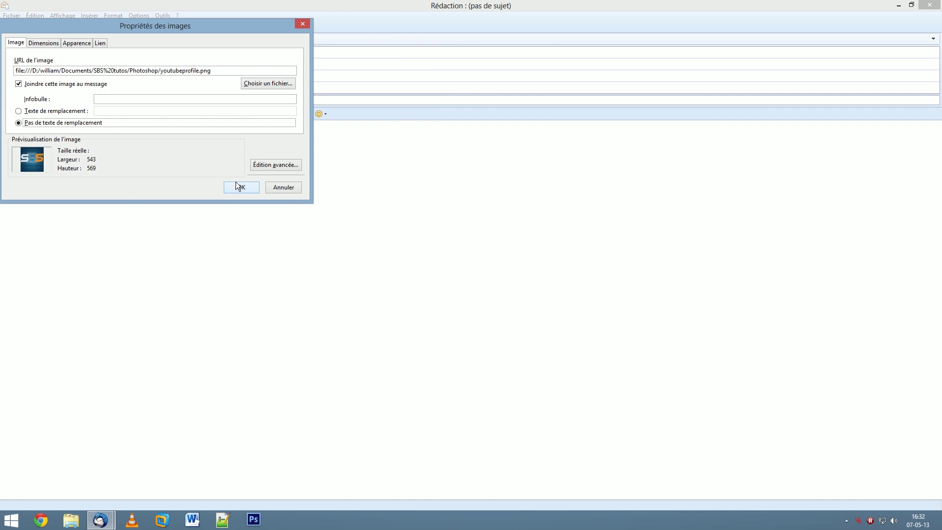
{"action": "left_click", "coordinate": [236, 182]}
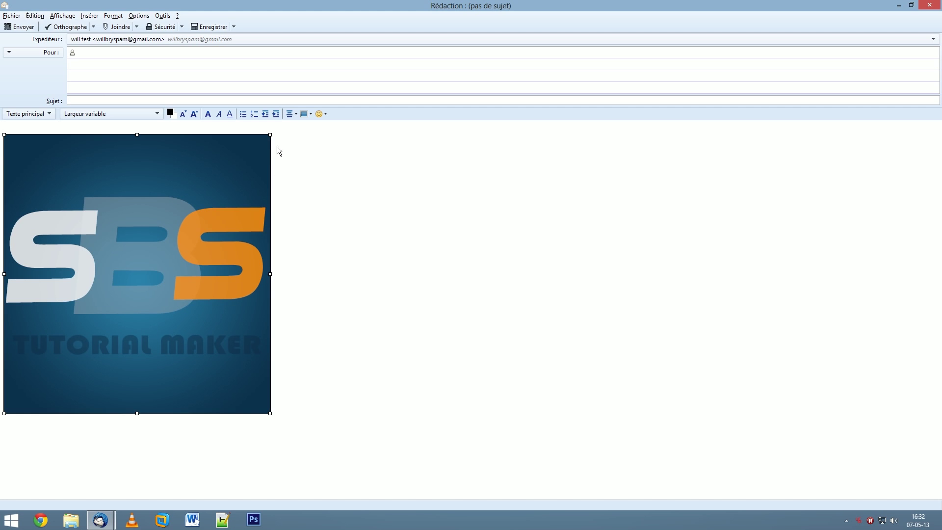
{"action": "mouse_move", "coordinate": [270, 134]}
{"action": "left_mouse_down"}
{"action": "mouse_move", "coordinate": [123, 215]}
{"action": "mouse_move", "coordinate": [53, 346]}
{"action": "left_mouse_up"}
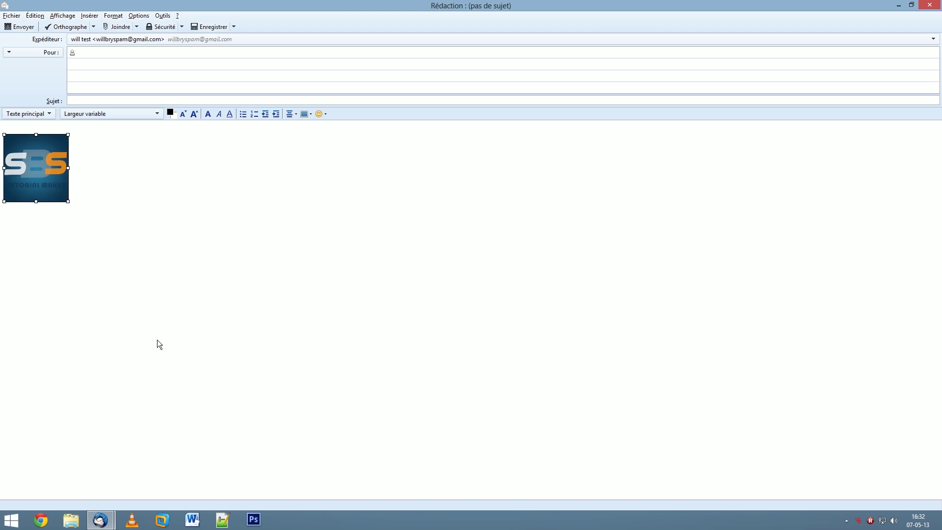
Insert a table with 1 row, 2 columns and border 0 just after the logo.
{"action": "left_click", "coordinate": [36, 185]}
{"action": "left_click", "coordinate": [171, 173]}
{"action": "left_click", "coordinate": [89, 15]}
{"action": "left_click", "coordinate": [121, 39]}
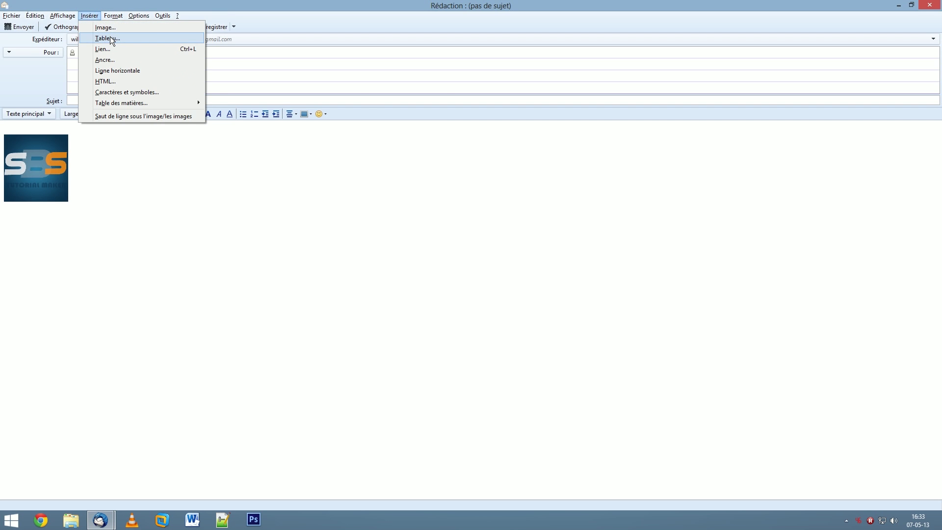
{"action": "left_click", "coordinate": [110, 36]}
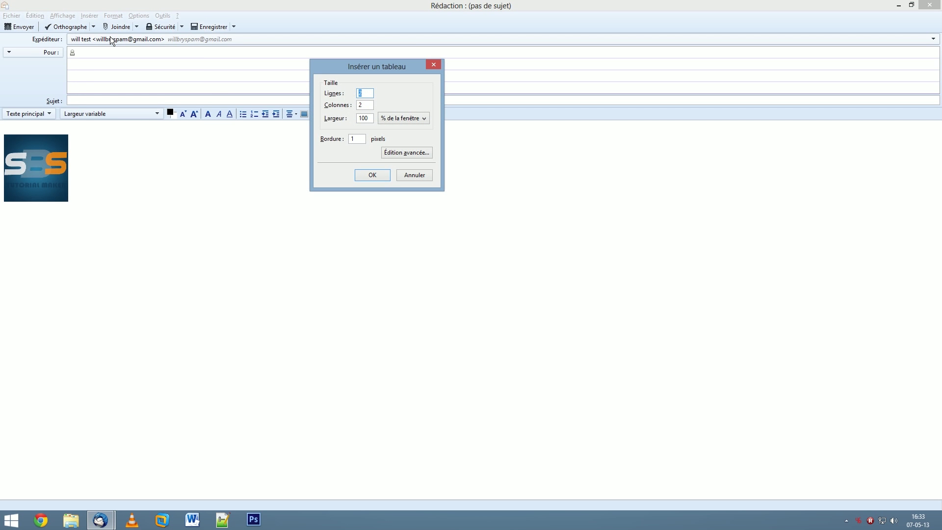
{"action": "type", "text": "1"}
{"action": "type", "text": "0"}
{"action": "left_click", "coordinate": [368, 176]}
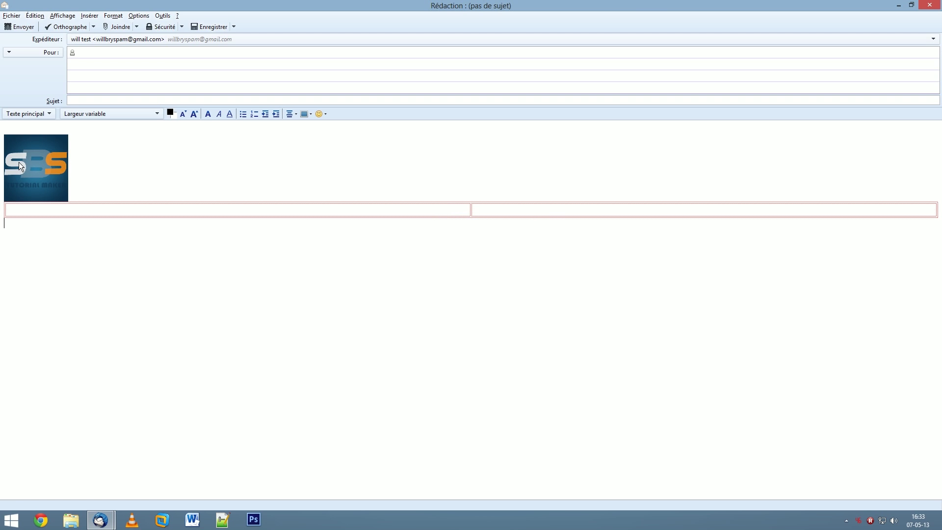
Move the logo into the table's left cell and narrow the table to about half the page.
{"action": "left_click_drag", "start_coordinate": [19, 162], "coordinate": [16, 155]}
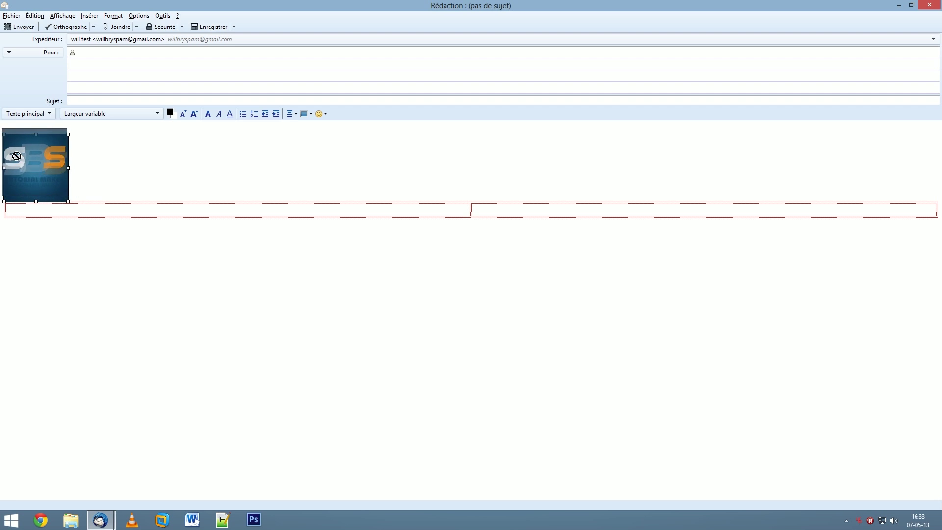
{"action": "left_click_drag", "start_coordinate": [16, 155], "coordinate": [24, 211]}
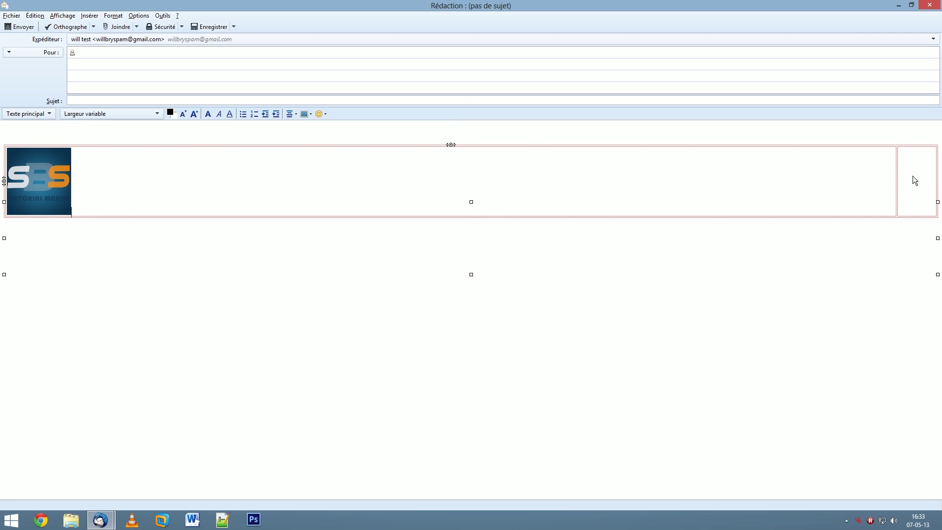
{"action": "left_click_drag", "start_coordinate": [938, 182], "coordinate": [244, 200]}
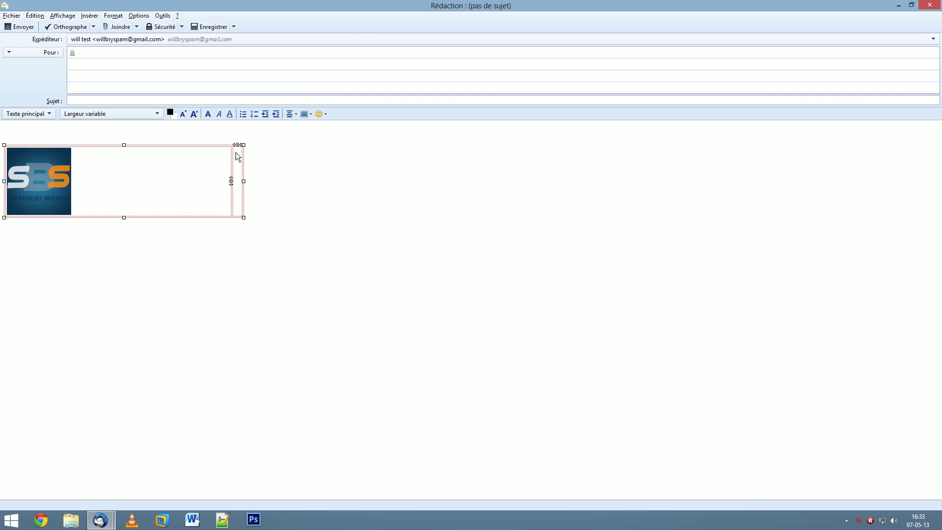
Type 'TUTOS SBS' and 'THUNDERBIRD' on two lines in the right cell.
{"action": "type", "text": "TUTOS SBS"}
{"action": "key", "text": "Return"}
{"action": "type", "text": "THUNDERBIRD"}
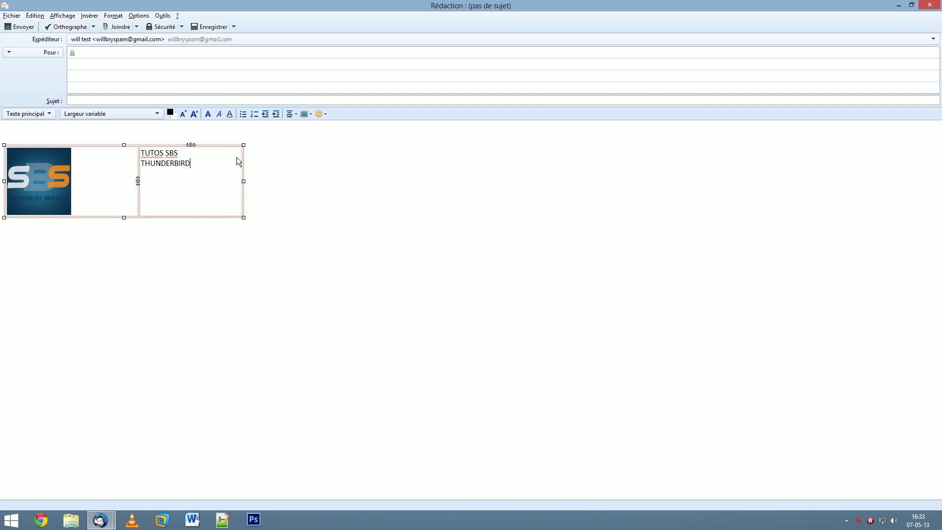
{"action": "left_click_drag", "start_coordinate": [195, 164], "coordinate": [141, 163]}
{"action": "left_click", "coordinate": [191, 164]}
{"action": "left_click_drag", "start_coordinate": [168, 162], "coordinate": [140, 152]}
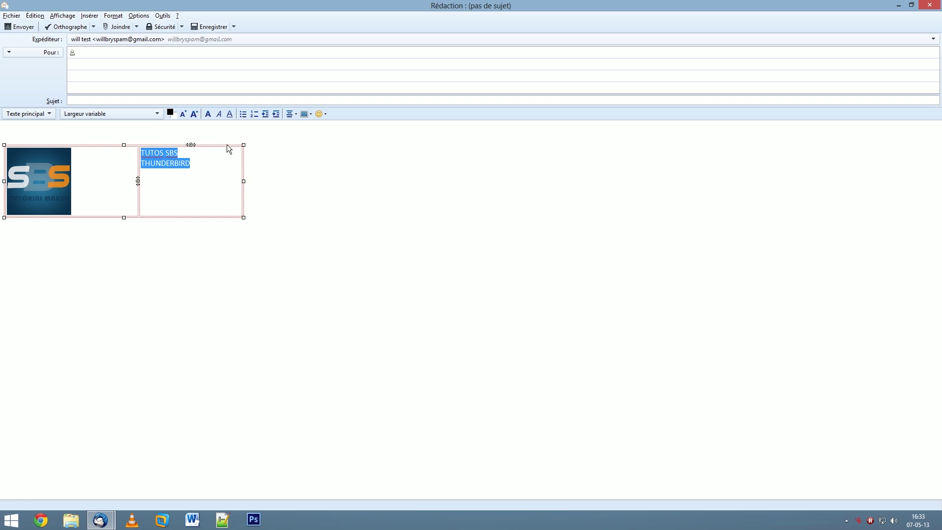
Centre the cell text and add a blank line above TUTOS SBS.
{"action": "left_click", "coordinate": [286, 114]}
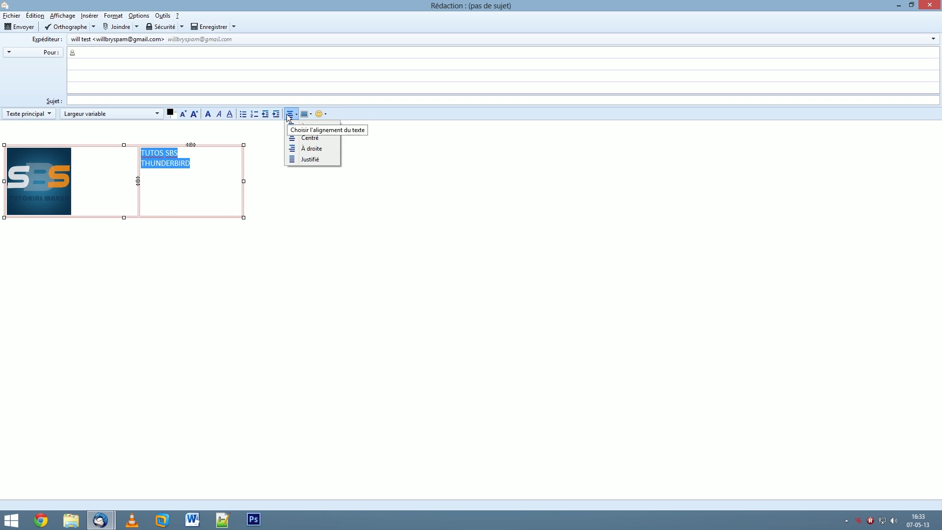
{"action": "left_click", "coordinate": [309, 139]}
{"action": "left_click", "coordinate": [198, 162]}
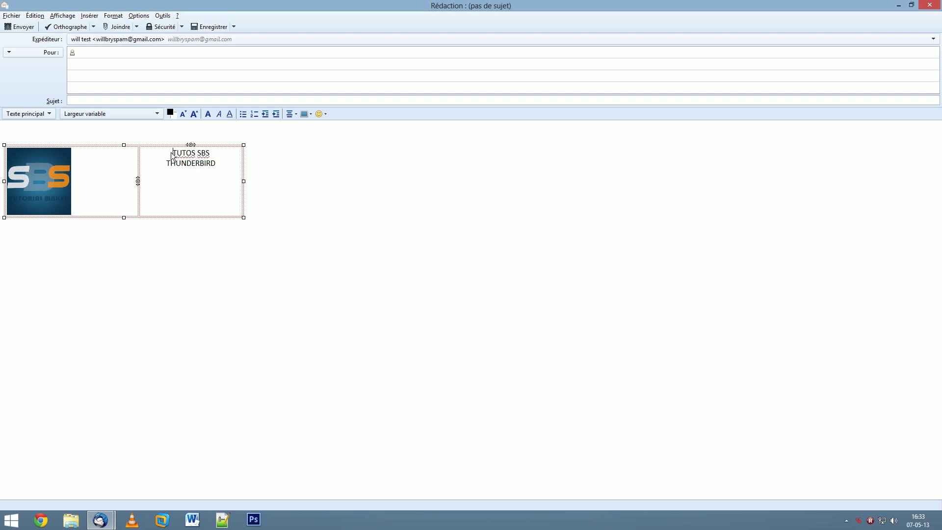
{"action": "key", "text": "Return"}
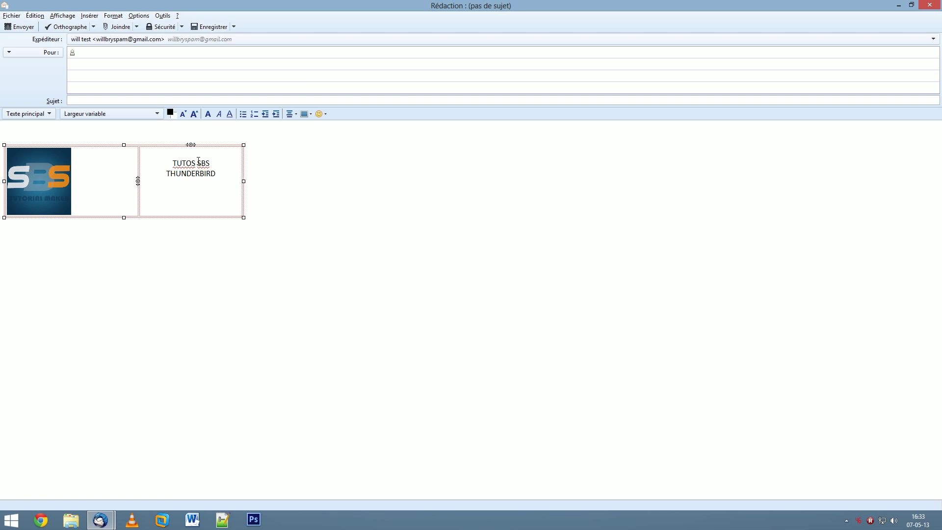
Set the TUTOS SBS / THUNDERBIRD text in the ! PEPSI ! font.
{"action": "left_click_drag", "start_coordinate": [217, 186], "coordinate": [162, 174]}
{"action": "left_click", "coordinate": [128, 115]}
{"action": "scroll", "coordinate": [134, 203], "scroll_direction": "down", "scroll_amount": 5}
{"action": "scroll", "coordinate": [112, 236], "scroll_direction": "down", "scroll_amount": 3}
{"action": "left_click", "coordinate": [87, 239]}
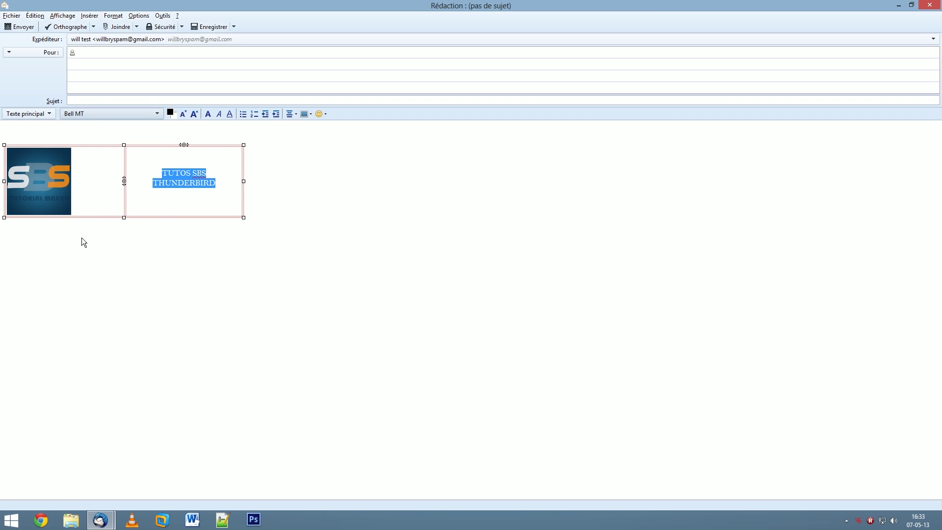
{"action": "left_click", "coordinate": [135, 116]}
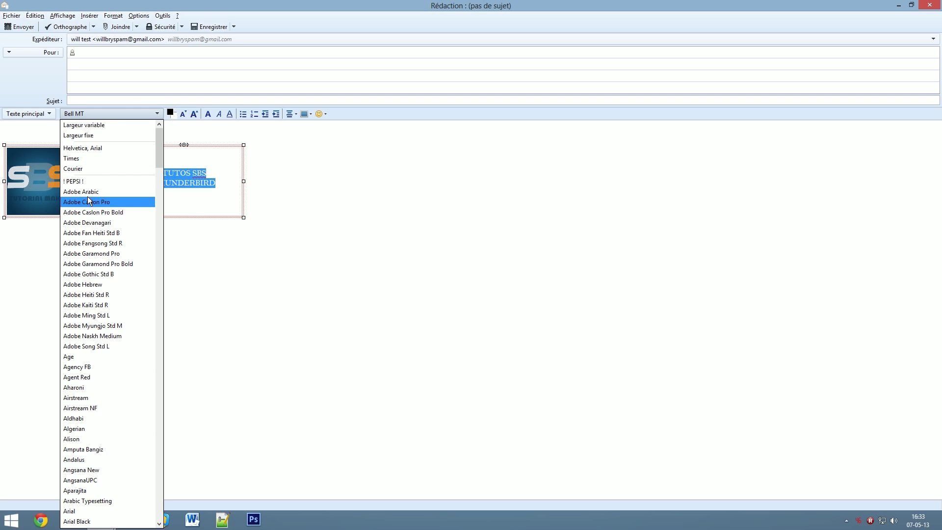
{"action": "left_click", "coordinate": [84, 182]}
{"action": "left_click", "coordinate": [195, 190]}
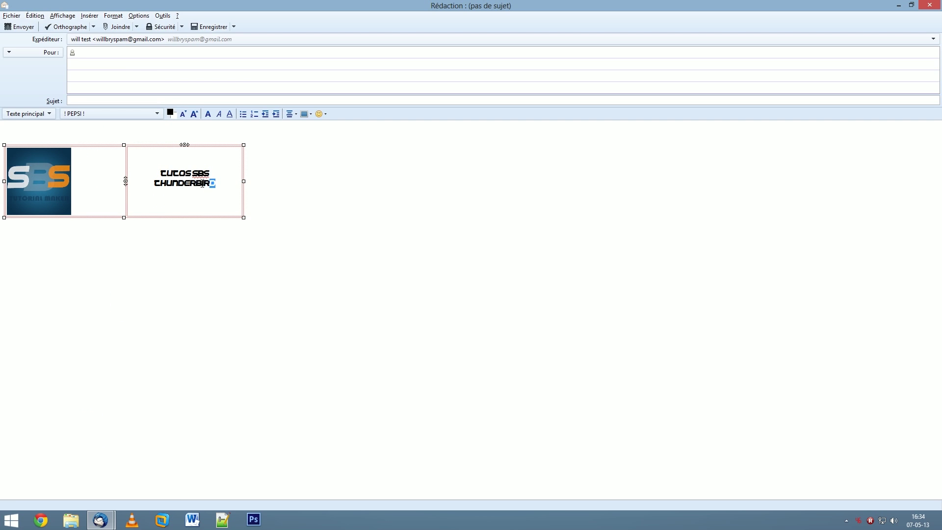
Colour the TUTOS SBS / THUNDERBIRD text dark blue (#333399).
{"action": "left_click_drag", "start_coordinate": [202, 184], "coordinate": [154, 176]}
{"action": "left_click", "coordinate": [170, 114]}
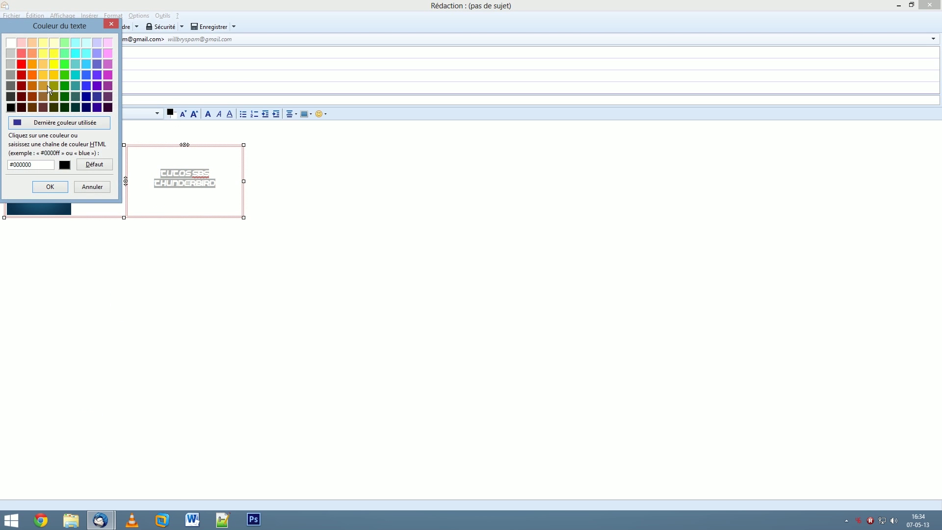
{"action": "left_click", "coordinate": [97, 97]}
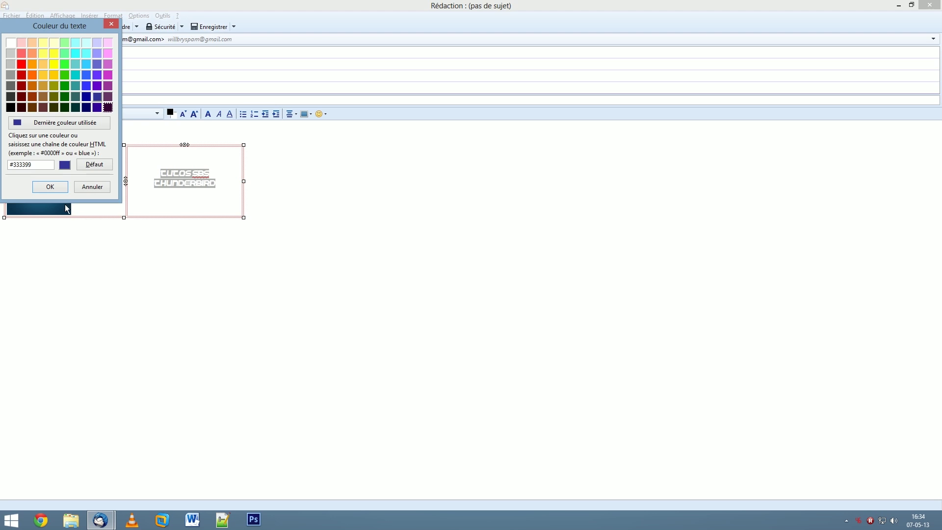
{"action": "key", "text": "Return"}
{"action": "left_click", "coordinate": [208, 192]}
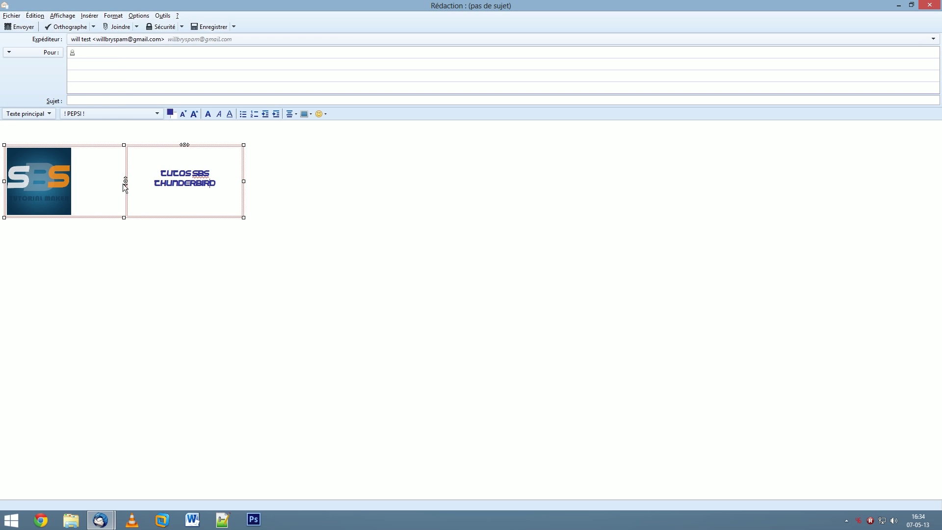
{"action": "left_click", "coordinate": [222, 178]}
Drag the table's right edge in until the text cell hugs the logo.
{"action": "left_click_drag", "start_coordinate": [244, 182], "coordinate": [148, 182]}
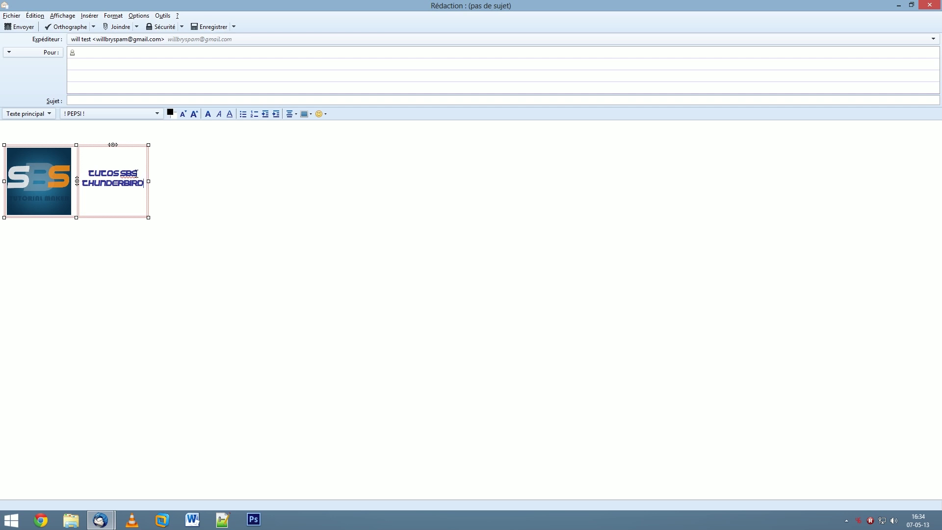
{"action": "left_click", "coordinate": [122, 177]}
{"action": "left_click", "coordinate": [12, 16]}
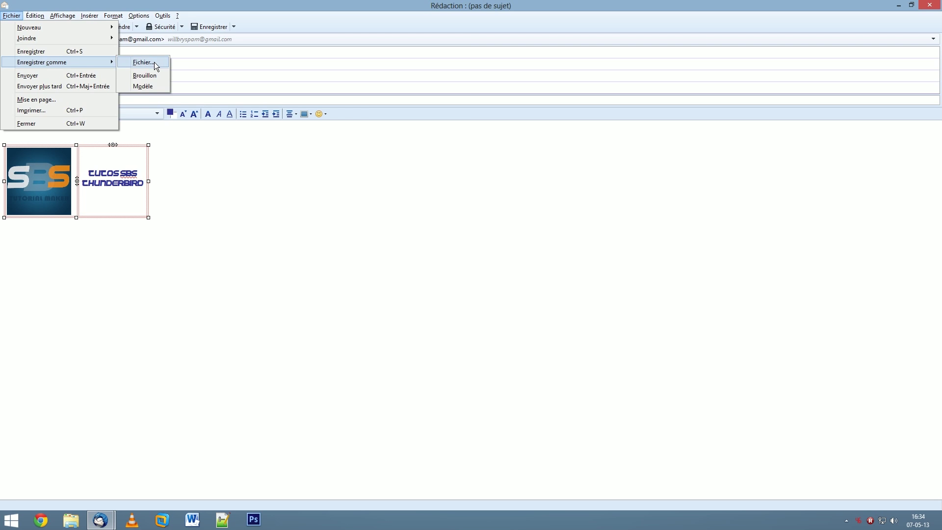
Save the signature message as the file signature.html on the desktop.
{"action": "left_click", "coordinate": [154, 62]}
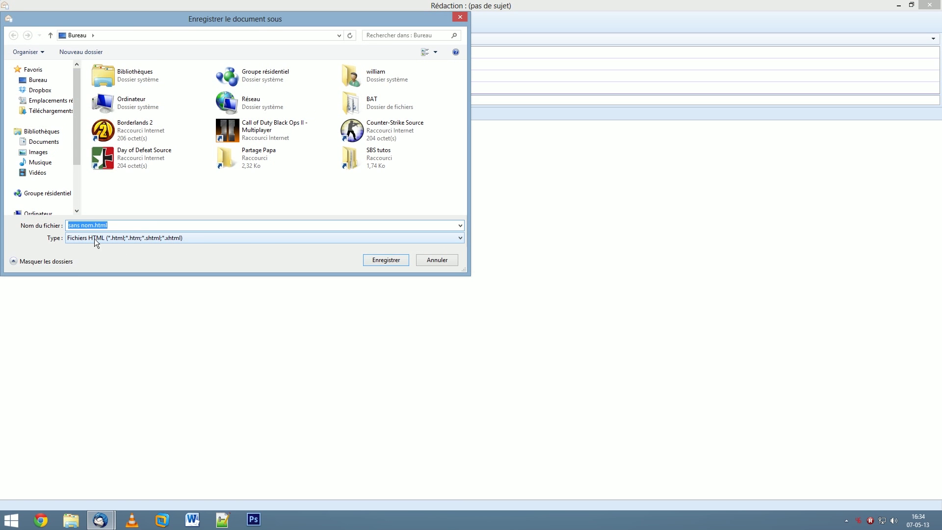
{"action": "left_click", "coordinate": [94, 225]}
{"action": "left_click_drag", "start_coordinate": [95, 225], "coordinate": [68, 251]}
{"action": "type", "text": "signature"}
{"action": "key", "text": "Return"}
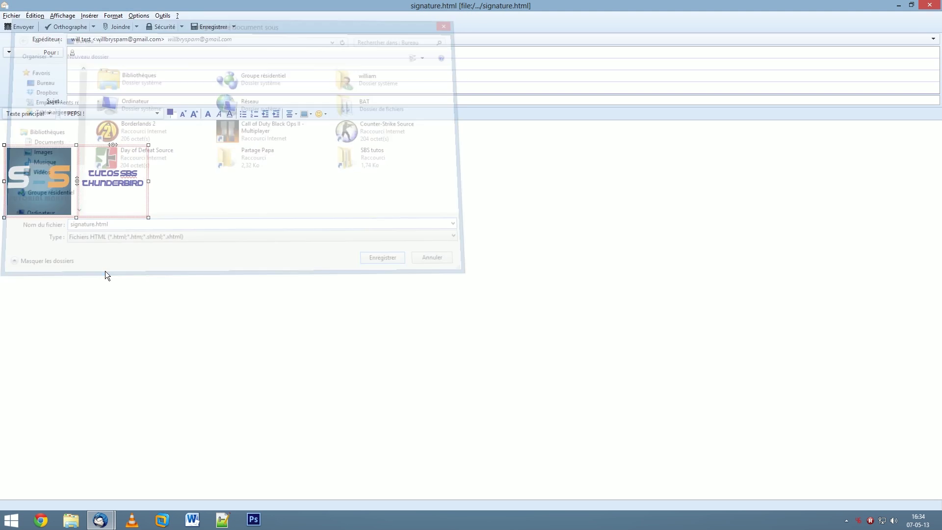
Close the composer, minimize Thunderbird, and move signature.html toward the desktop centre.
{"action": "left_click", "coordinate": [930, 4]}
{"action": "left_click", "coordinate": [898, 8]}
{"action": "left_click_drag", "start_coordinate": [23, 392], "coordinate": [386, 191]}
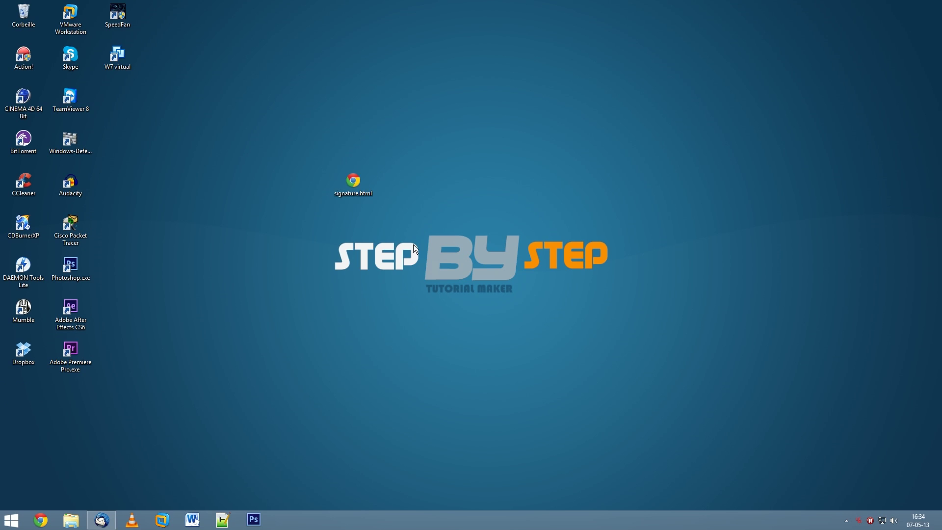
{"action": "double_click", "coordinate": [360, 191]}
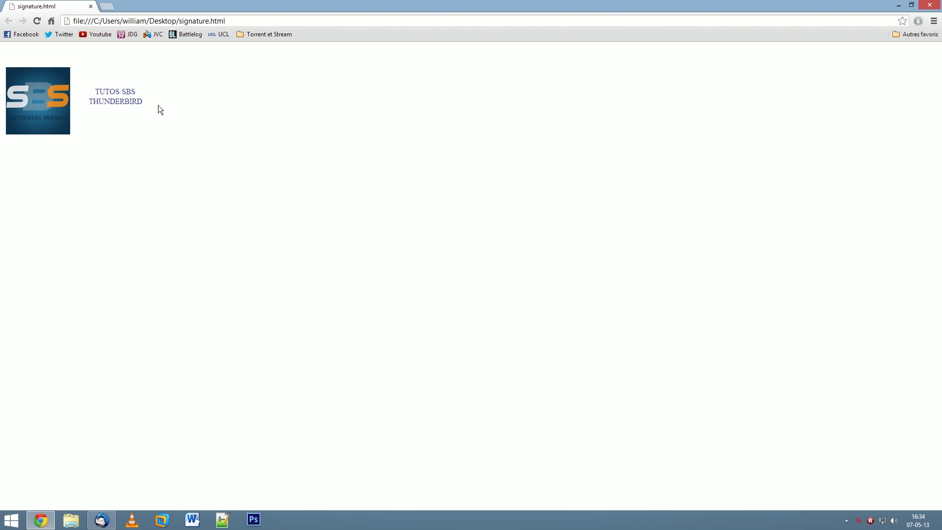
{"action": "left_click_drag", "start_coordinate": [153, 105], "coordinate": [84, 87]}
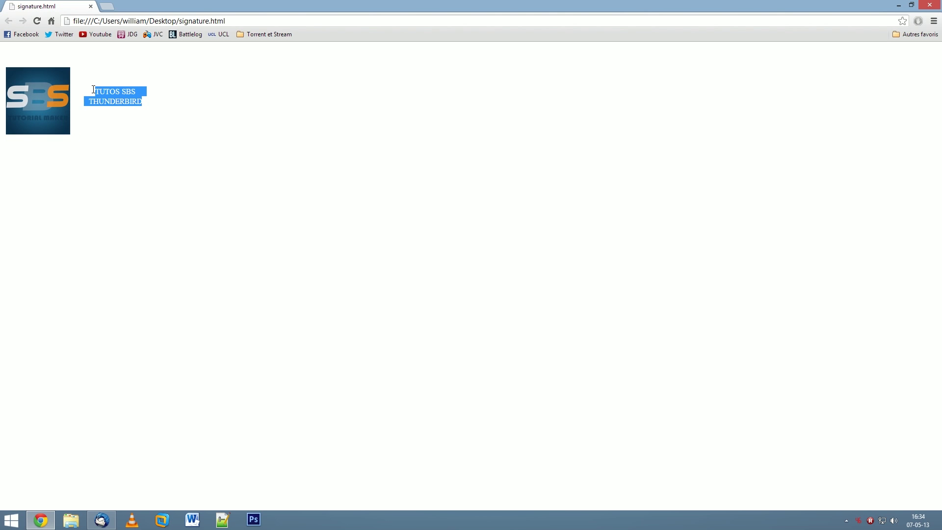
{"action": "left_click_drag", "start_coordinate": [126, 101], "coordinate": [84, 88]}
{"action": "left_click_drag", "start_coordinate": [146, 100], "coordinate": [89, 90]}
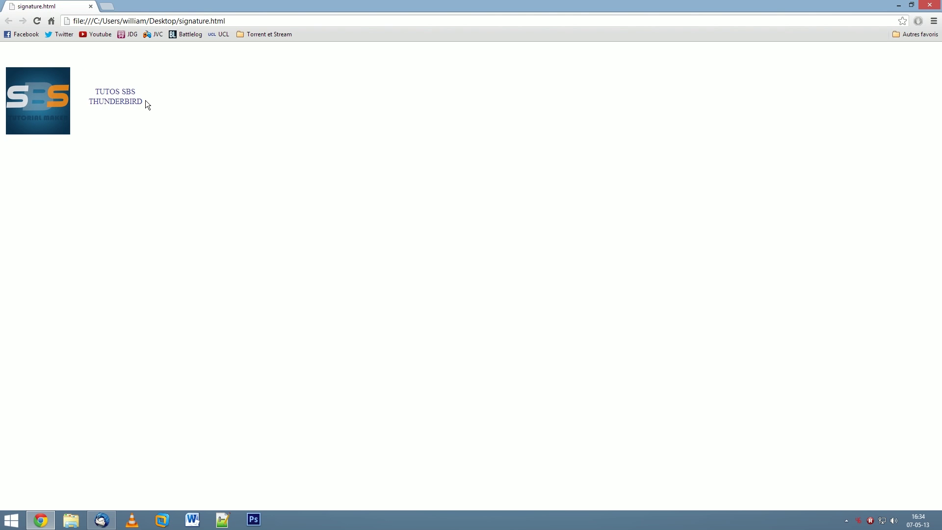
{"action": "left_click", "coordinate": [196, 124]}
{"action": "mouse_move", "coordinate": [928, 4]}
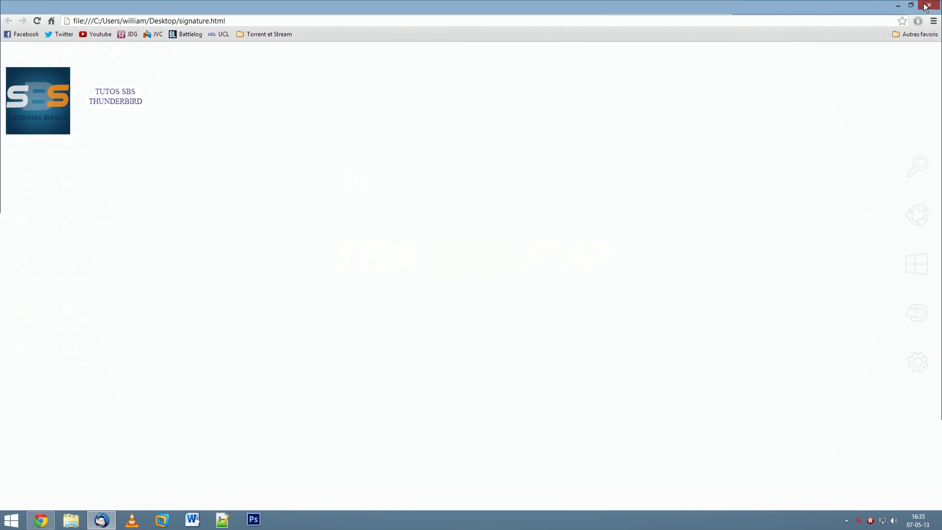
{"action": "left_click", "coordinate": [926, 7]}
Open signature.html in Notepad++ and review the table definition and logo image path lines.
{"action": "right_click", "coordinate": [358, 189]}
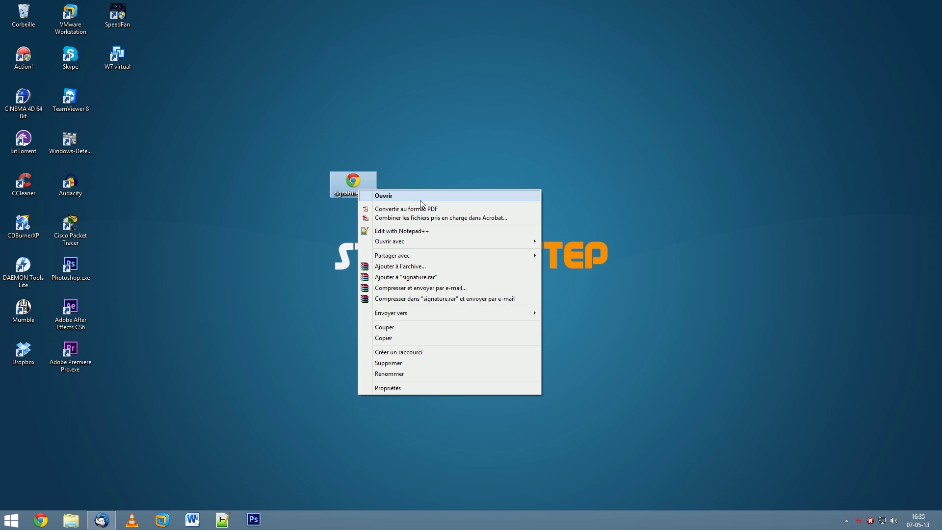
{"action": "left_click", "coordinate": [419, 232]}
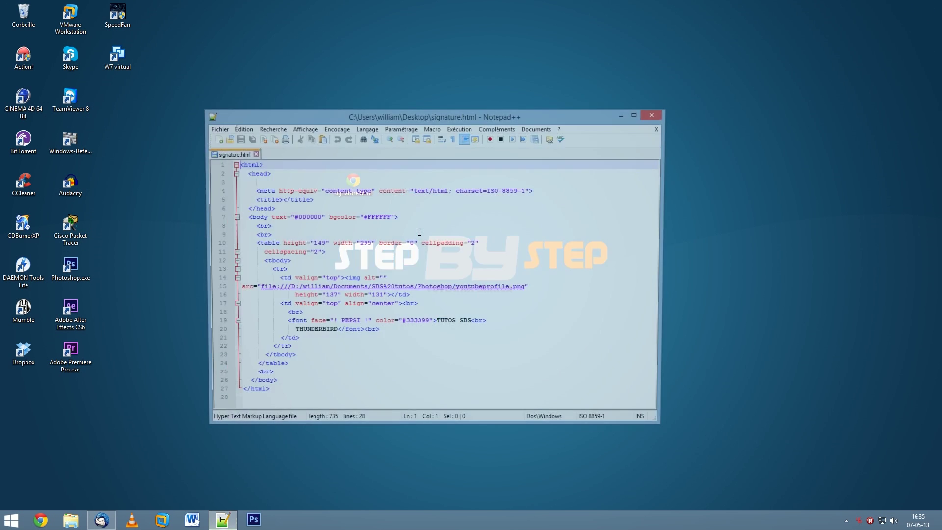
{"action": "left_click", "coordinate": [475, 240]}
{"action": "left_click", "coordinate": [552, 287]}
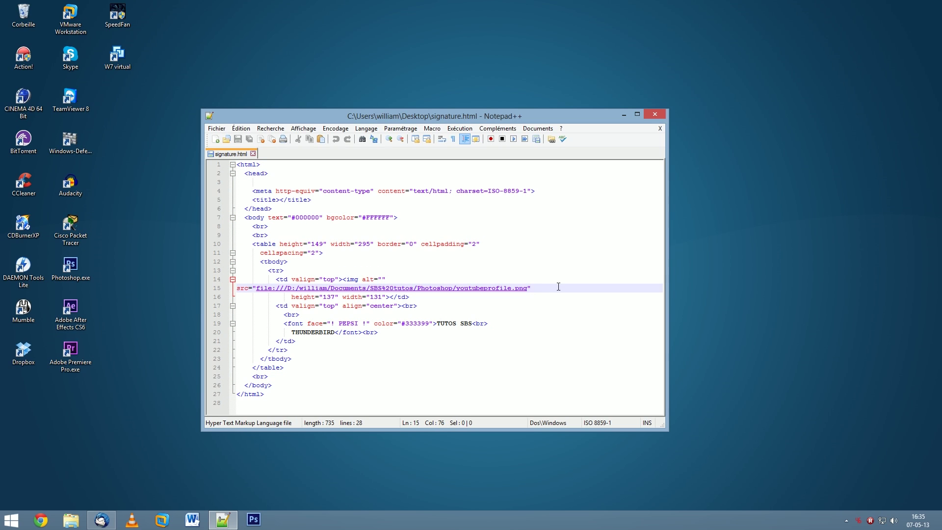
{"action": "left_click", "coordinate": [359, 352]}
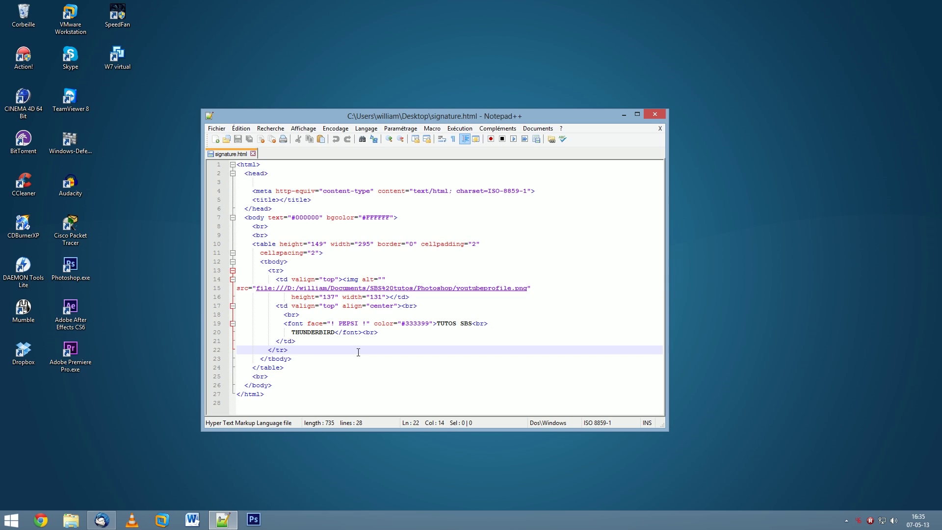
{"action": "left_click", "coordinate": [314, 399]}
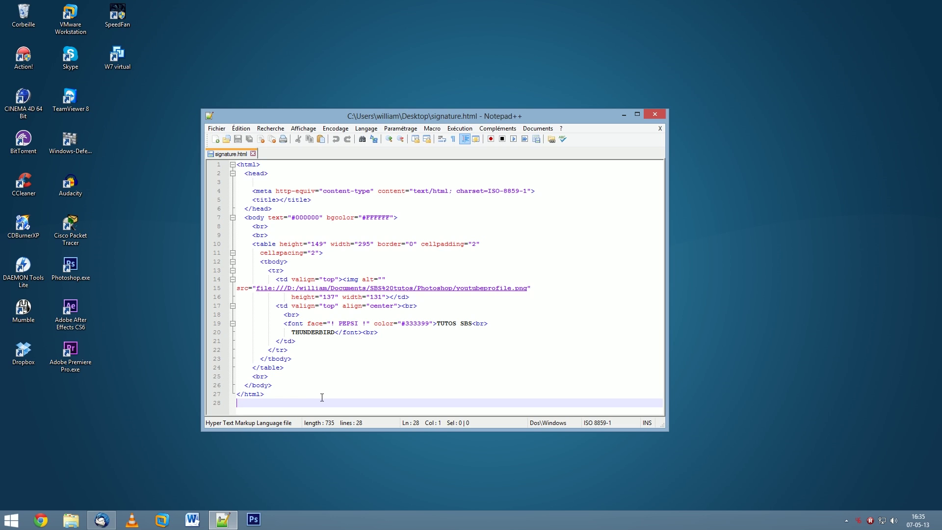
Reposition the Notepad++ window, close it, and bring Thunderbird back.
{"action": "mouse_move", "coordinate": [326, 403]}
{"action": "left_mouse_down"}
{"action": "mouse_move", "coordinate": [246, 218]}
{"action": "mouse_move", "coordinate": [255, 175]}
{"action": "left_mouse_up"}
{"action": "left_click", "coordinate": [373, 385]}
{"action": "left_click_drag", "start_coordinate": [444, 120], "coordinate": [591, 112]}
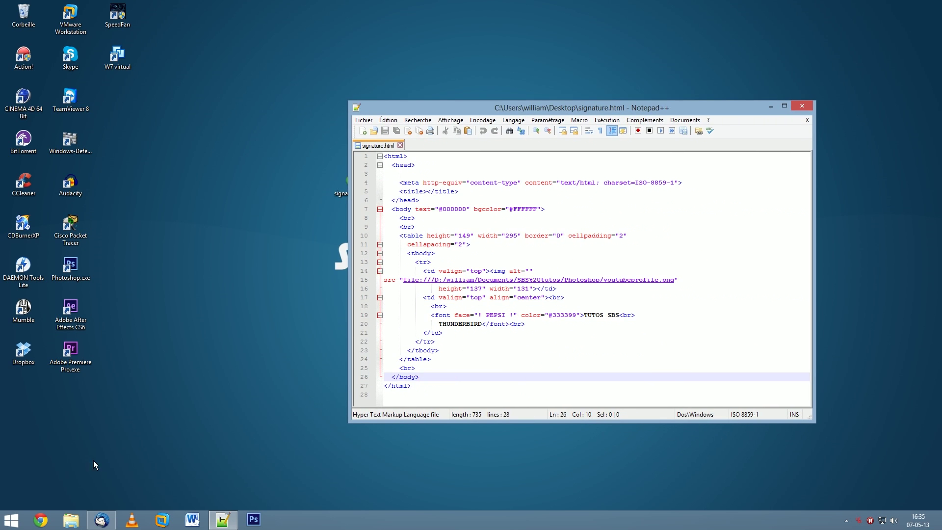
{"action": "left_click", "coordinate": [802, 106]}
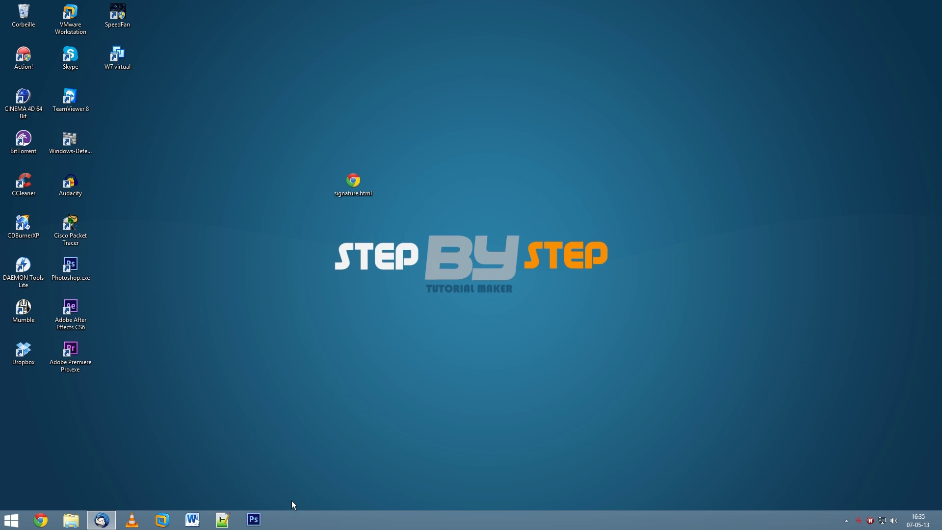
{"action": "left_click", "coordinate": [102, 520]}
In the account settings, take the signature from the desktop file signature.html and confirm with OK.
{"action": "left_click", "coordinate": [77, 51]}
{"action": "left_click", "coordinate": [227, 205]}
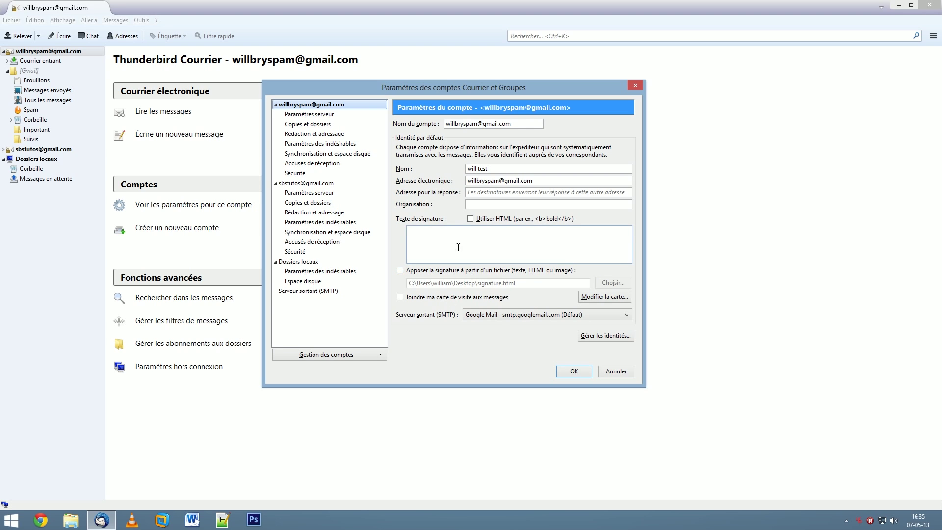
{"action": "left_click", "coordinate": [442, 258]}
{"action": "left_click", "coordinate": [430, 271]}
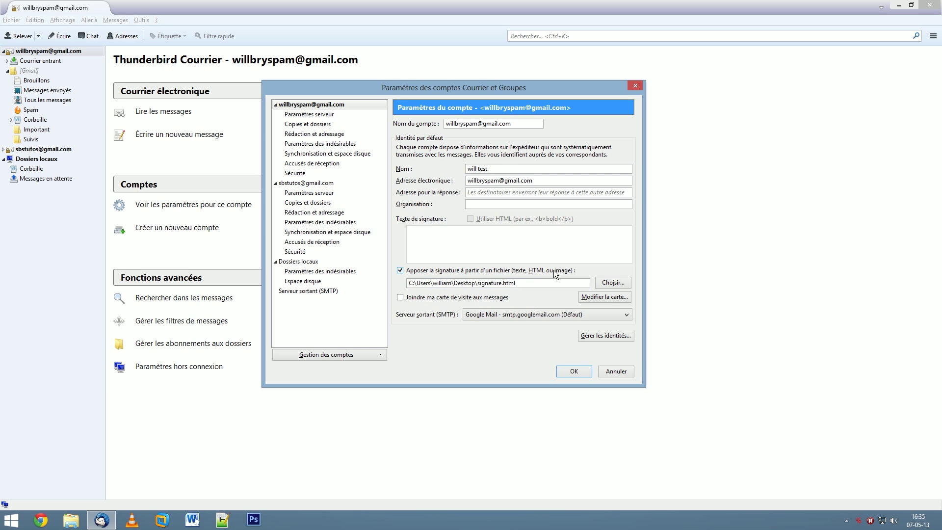
{"action": "left_click", "coordinate": [622, 284]}
{"action": "left_click", "coordinate": [451, 235]}
{"action": "scroll", "coordinate": [451, 234], "scroll_direction": "down", "scroll_amount": 5}
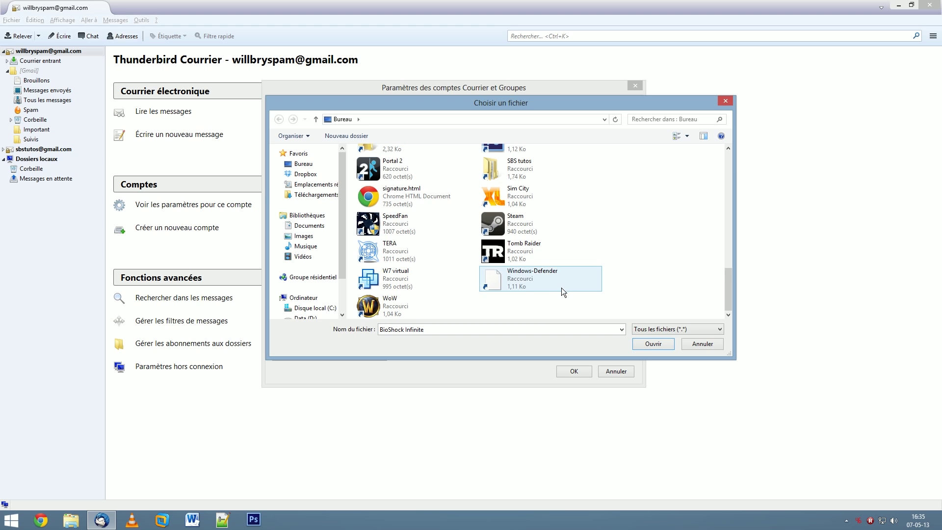
{"action": "double_click", "coordinate": [395, 199]}
{"action": "left_click", "coordinate": [569, 371]}
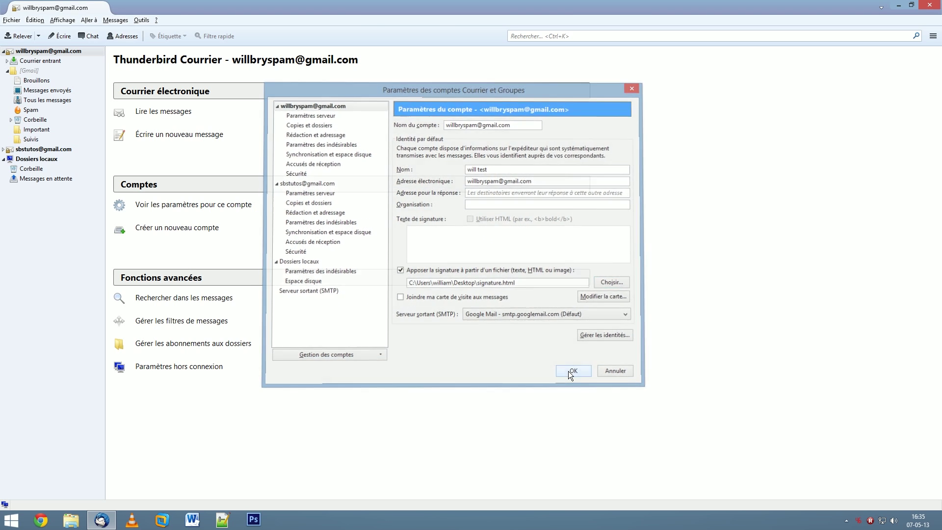
{"action": "left_click", "coordinate": [67, 36]}
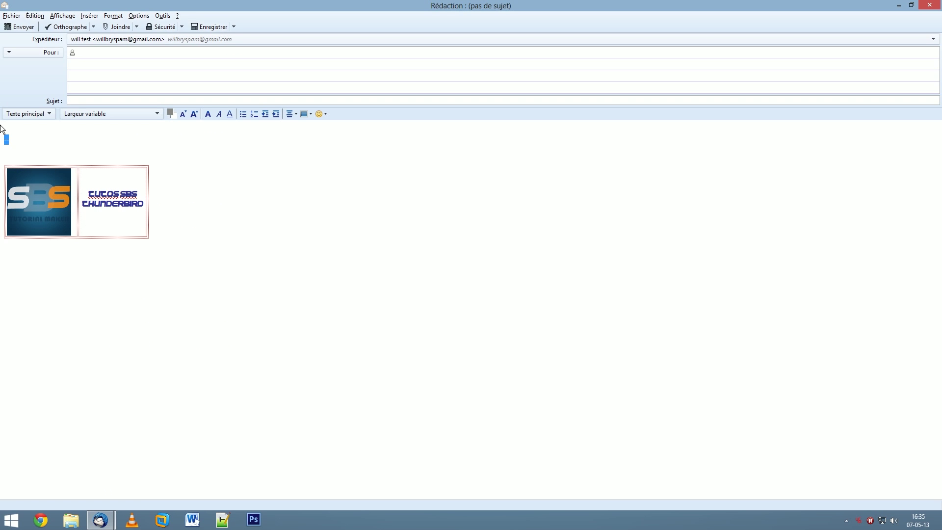
Send a subject-less message reading 'Sluataez' to the account's own address, without the separator line.
{"action": "key", "text": "Delete"}
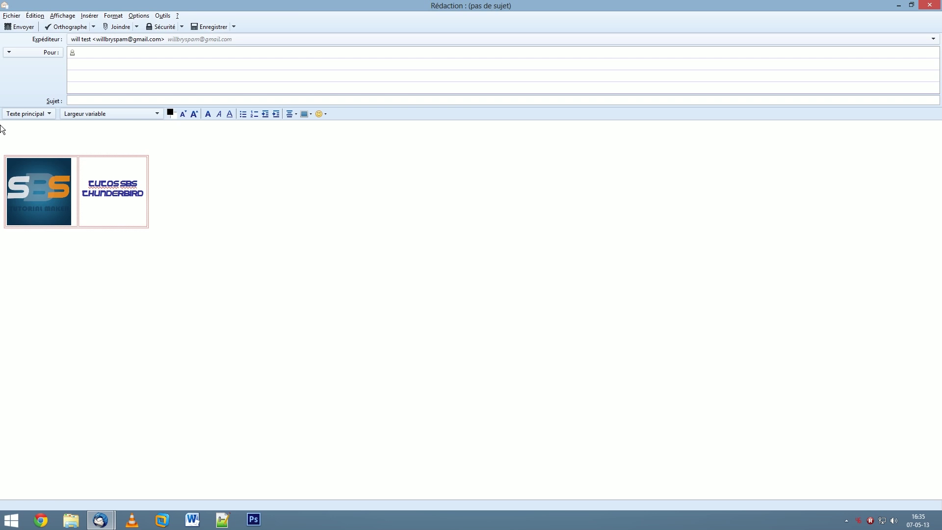
{"action": "type", "text": "Sluataez"}
{"action": "left_click", "coordinate": [96, 54]}
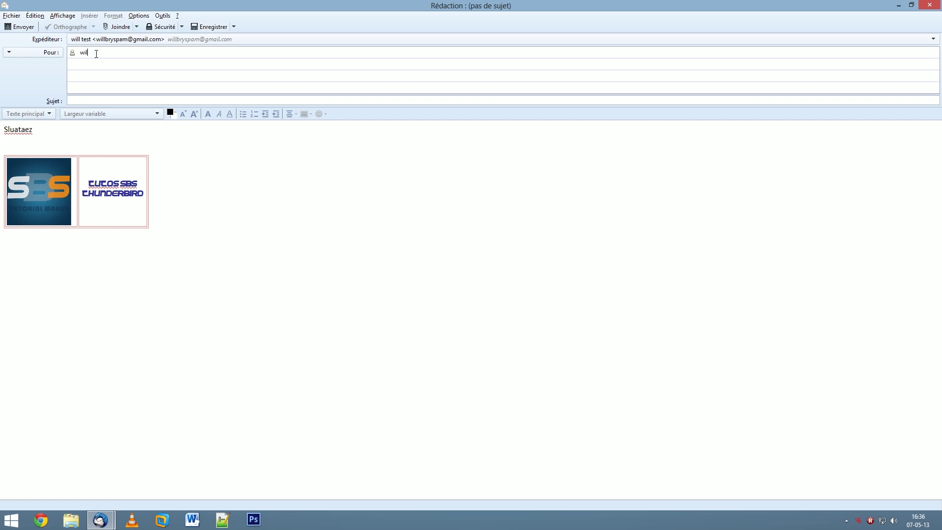
{"action": "left_click", "coordinate": [20, 27]}
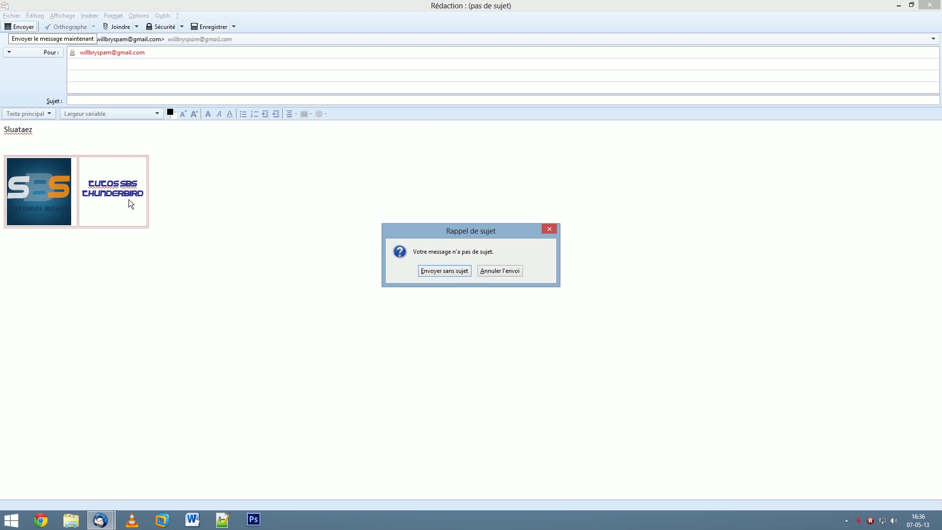
{"action": "left_click", "coordinate": [450, 273]}
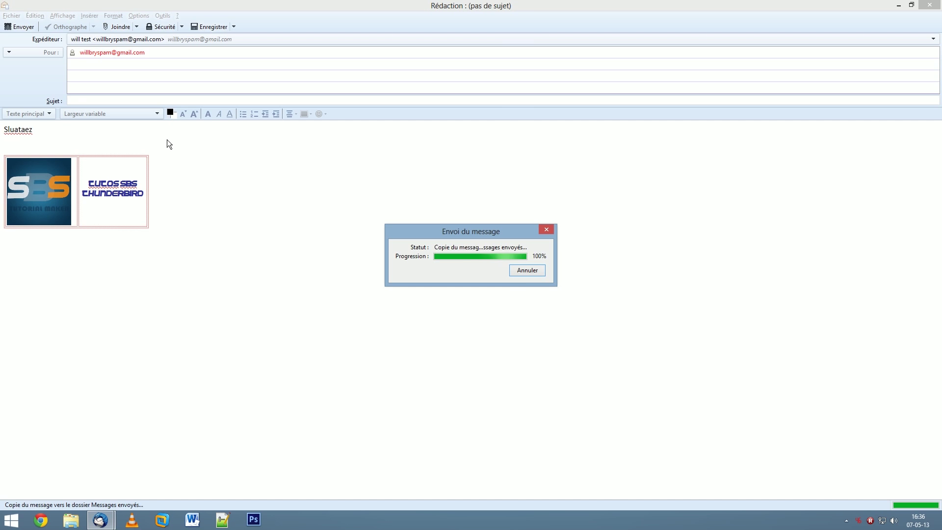
{"action": "left_click", "coordinate": [40, 61]}
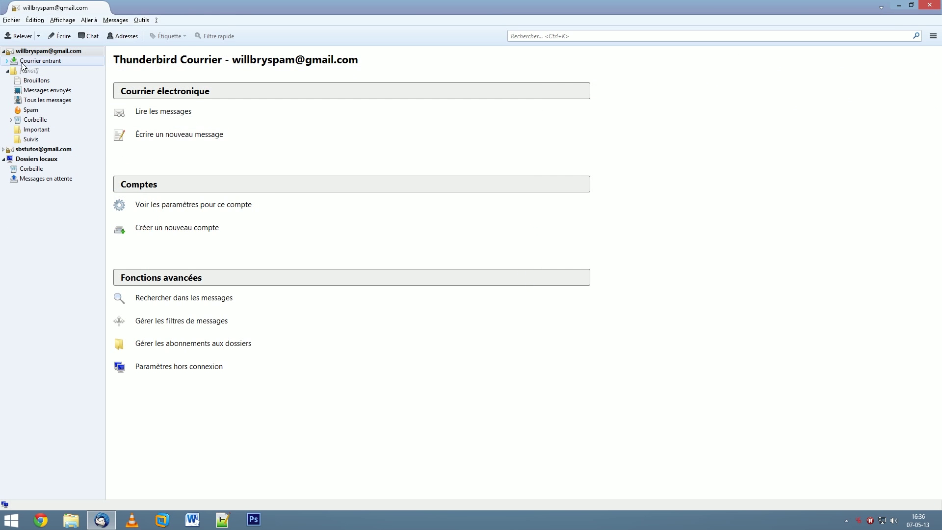
Fetch new mail, open the received test message and check its TUTOS SBS THUNDERBIRD signature.
{"action": "left_click", "coordinate": [22, 36]}
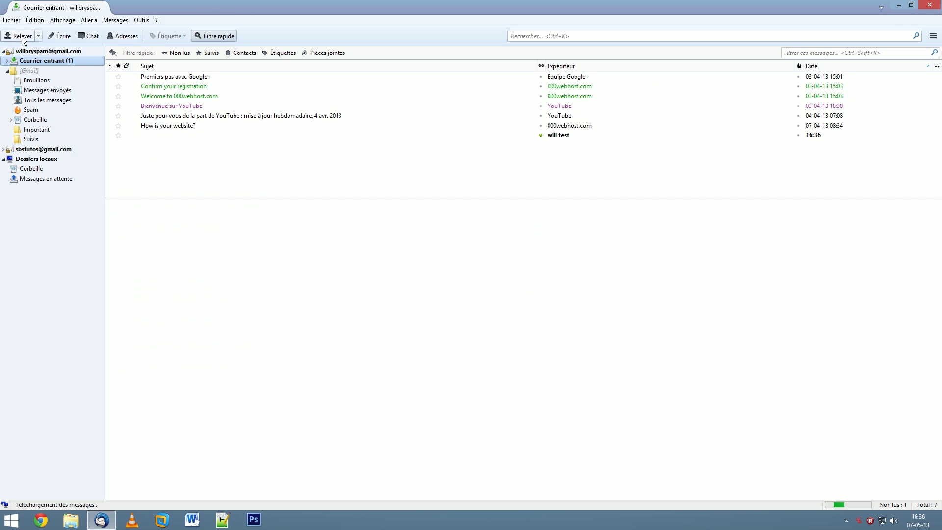
{"action": "left_click", "coordinate": [590, 138]}
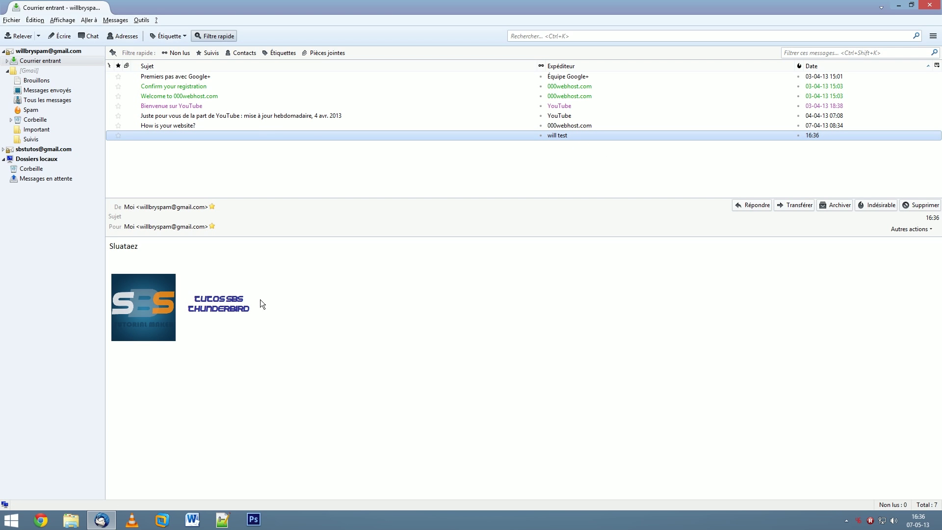
{"action": "left_click", "coordinate": [200, 297]}
{"action": "left_click_drag", "start_coordinate": [249, 302], "coordinate": [277, 332]}
{"action": "left_click", "coordinate": [284, 338]}
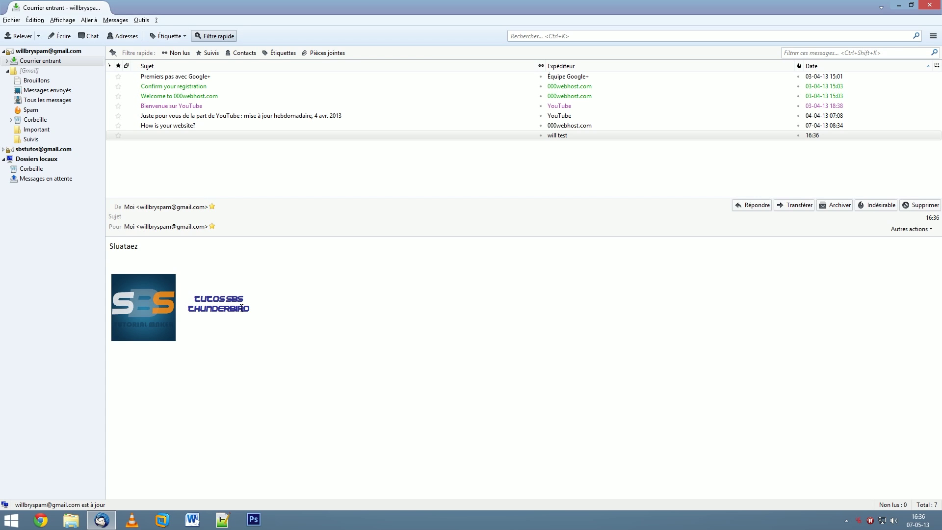
{"action": "left_click", "coordinate": [897, 6]}
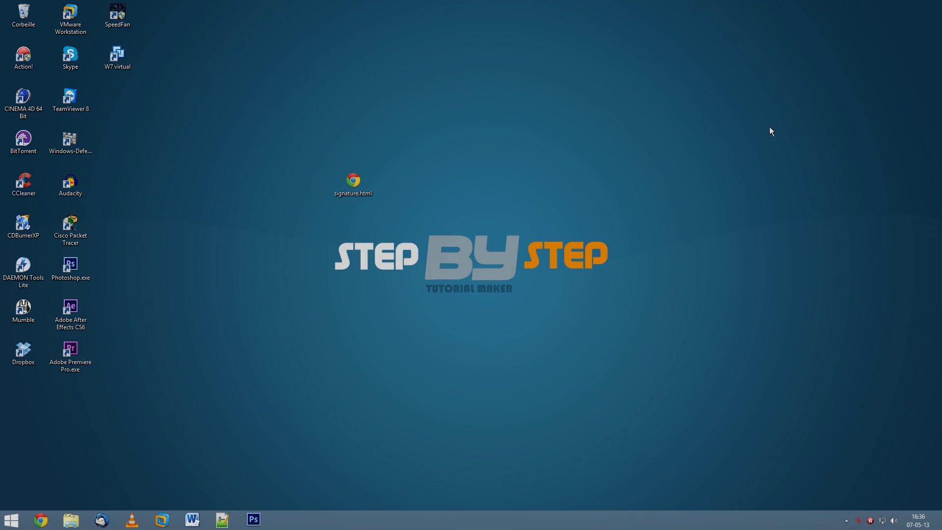